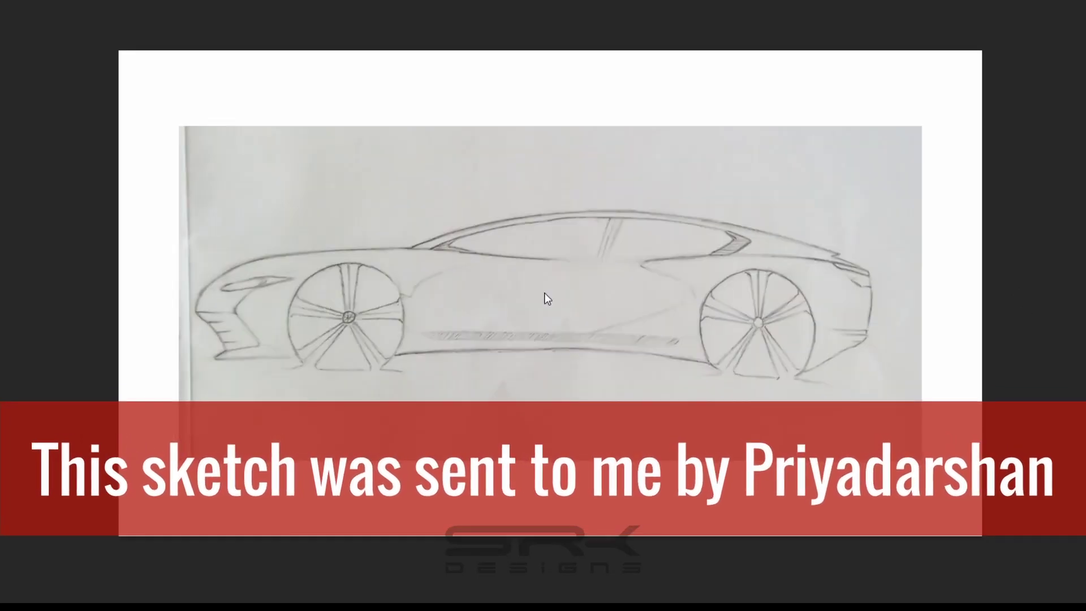
Draw a long, dark horizontal ground line under the wheels, then stretch the sketch taller.
left_click_drag(217, 370, 830, 371)
left_click_drag(899, 370, 209, 370)
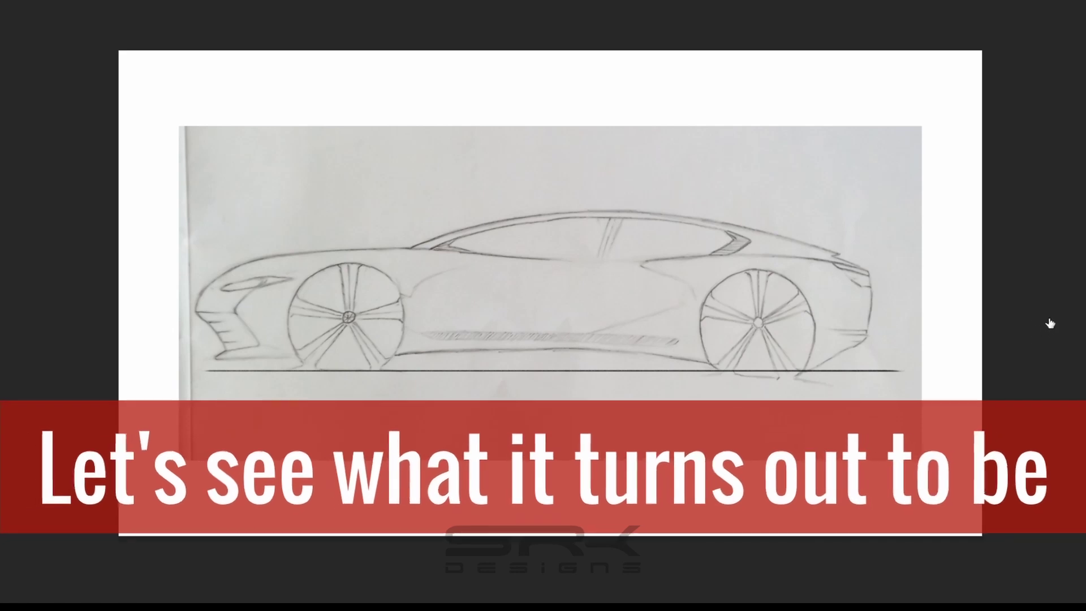
key("ctrl+t")
left_click_drag(549, 126, 553, 94)
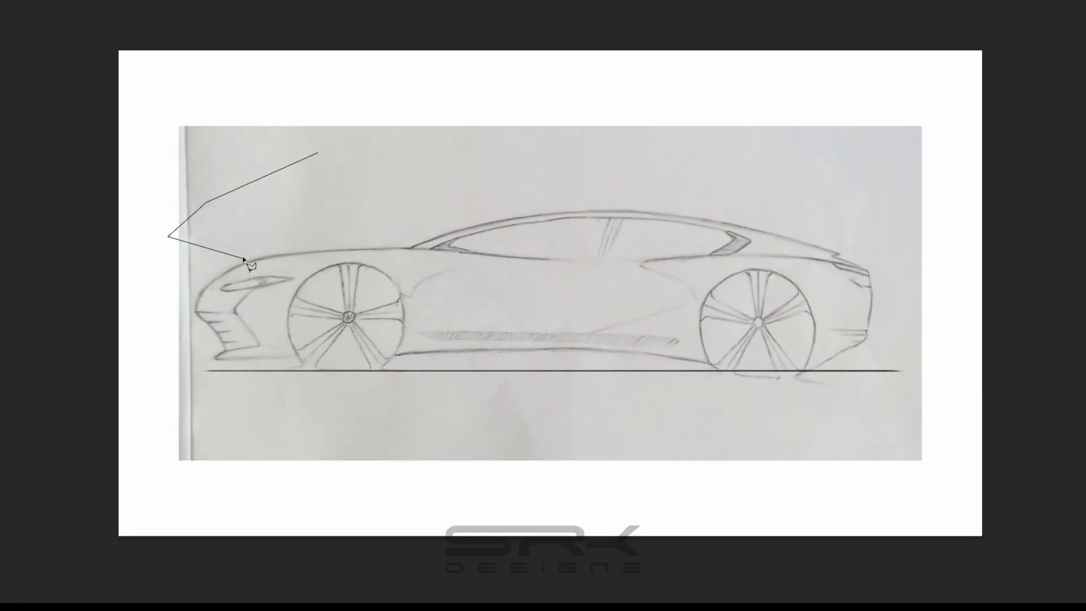
Select the car's upper body along the beltline, rear and roof with the Polygonal Lasso.
key("Escape")
left_click(469, 176)
left_click(323, 202)
left_click(186, 255)
left_click(633, 274)
left_click(701, 261)
left_click(851, 311)
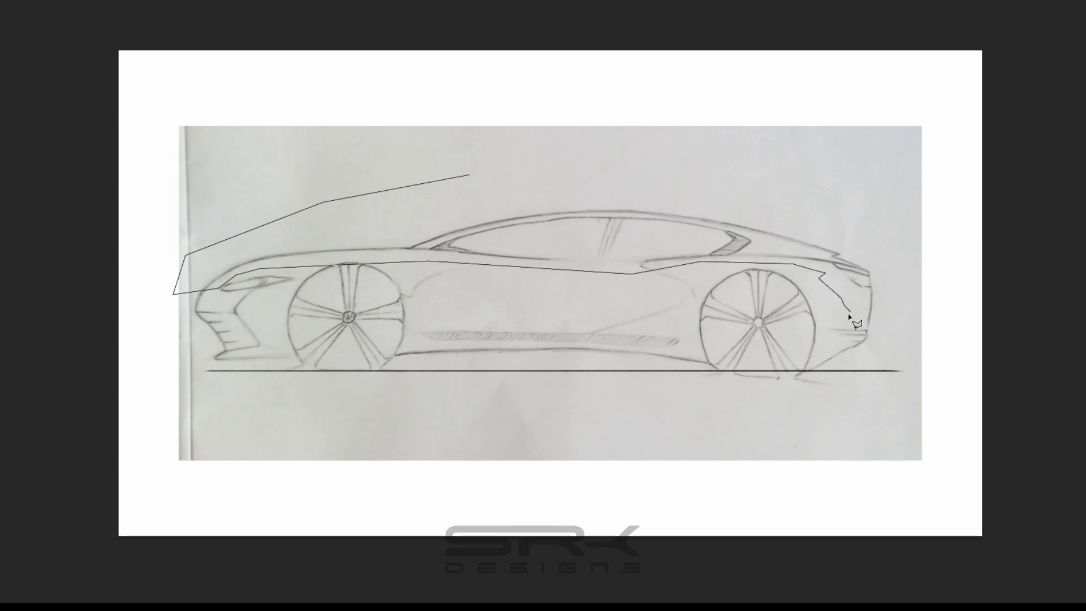
left_click(899, 367)
left_click(956, 266)
left_click(669, 117)
left_click(447, 145)
left_click(470, 176)
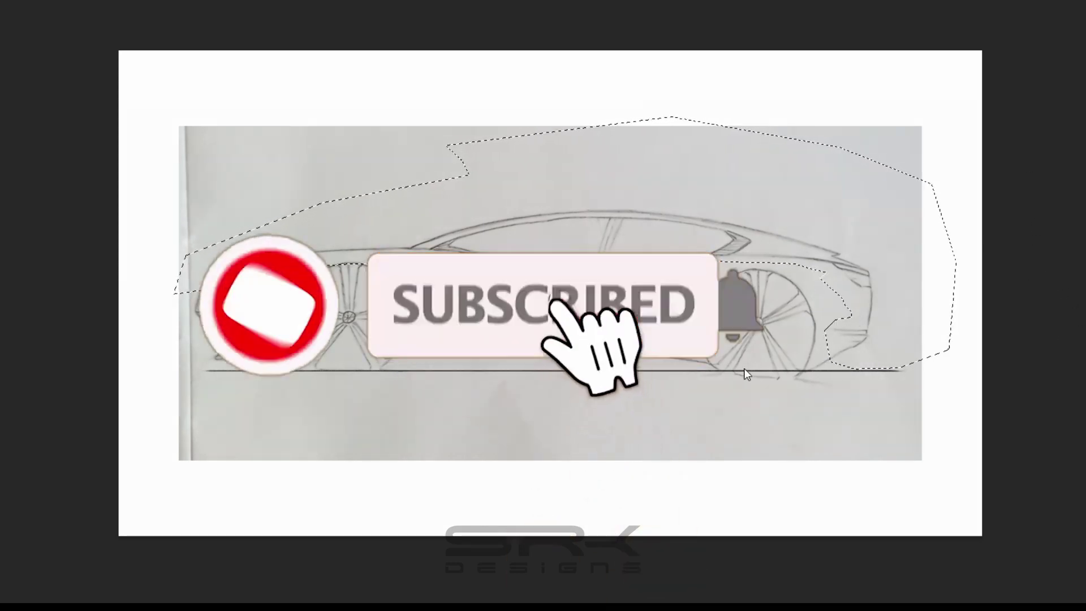
Stretch the selected upper body taller and wider, then raise and slant its top.
key("ctrl+t")
left_click_drag(545, 117, 544, 93)
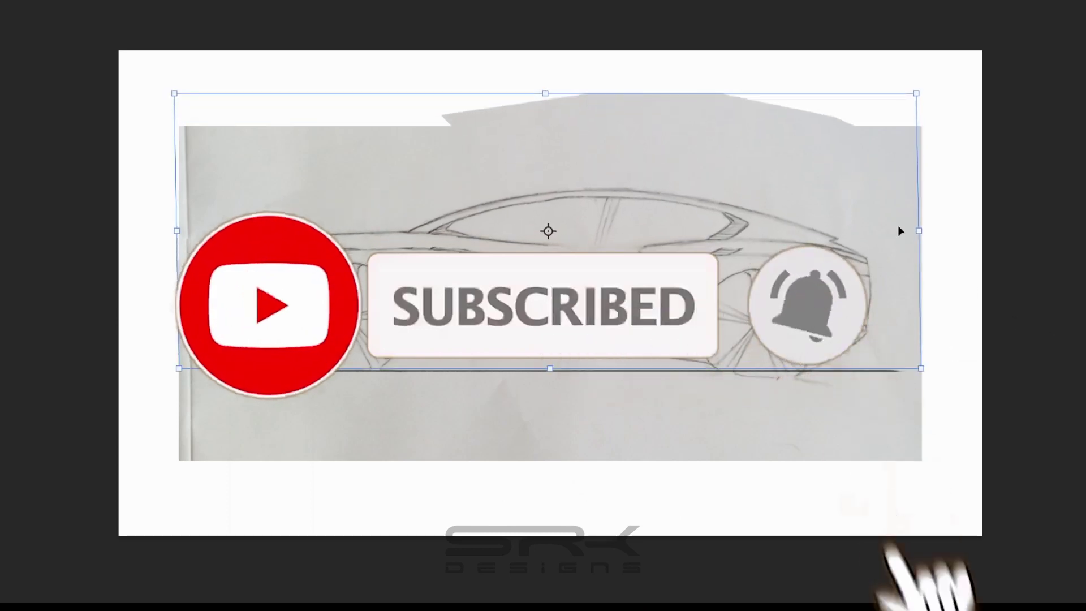
left_click_drag(919, 231, 936, 237)
key("Return")
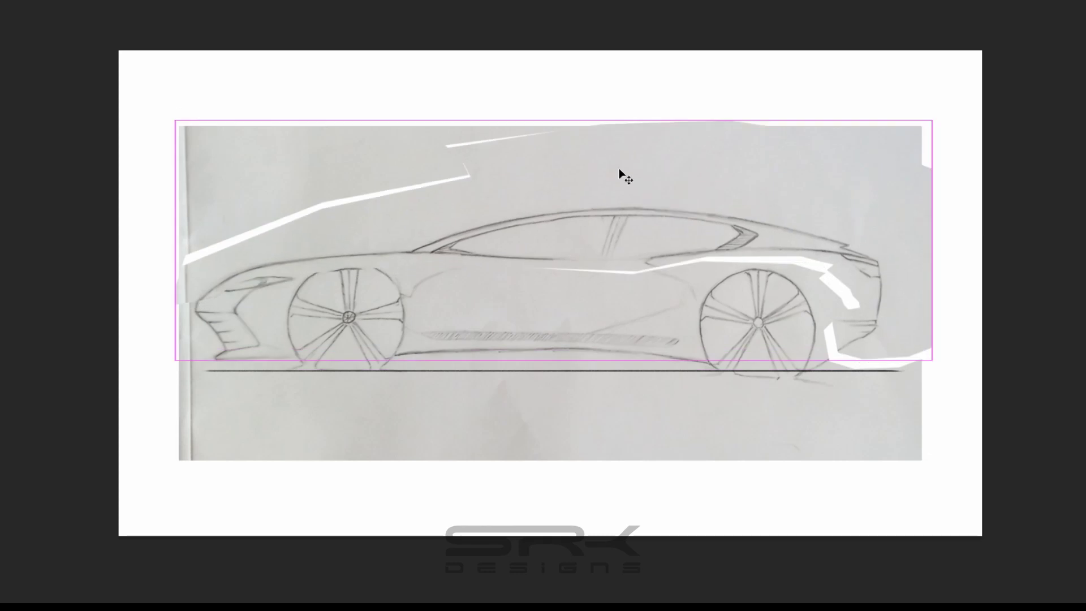
key("ctrl+t")
left_click_drag(557, 109, 533, 94)
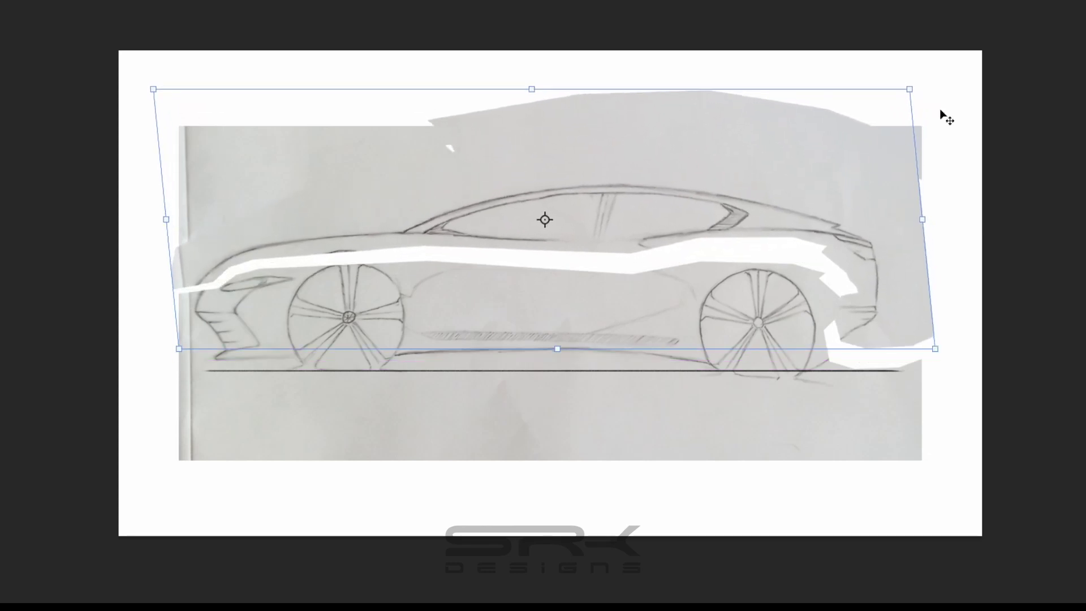
key("Return")
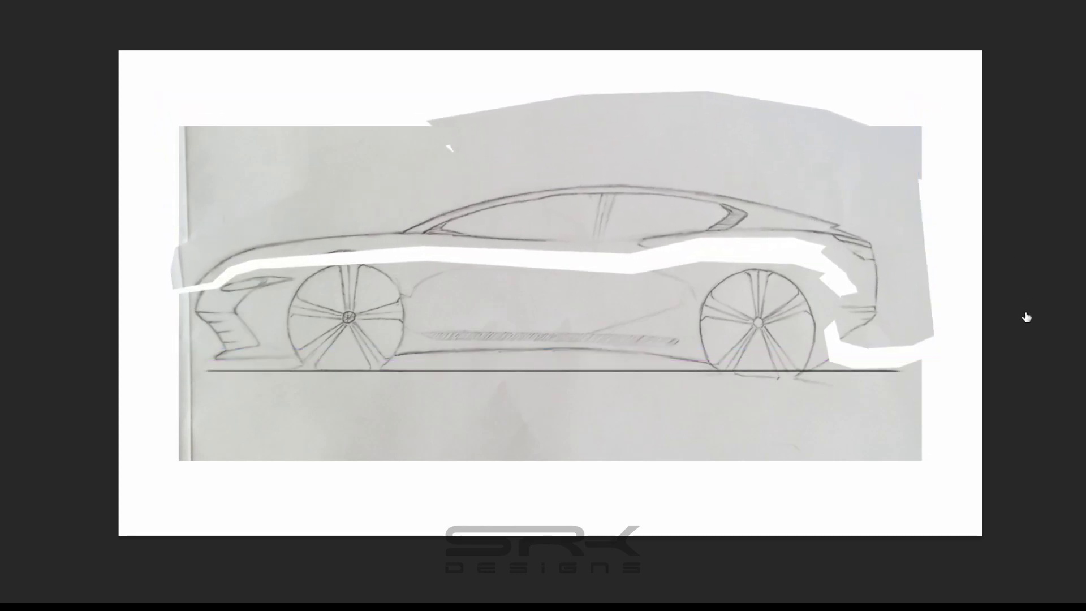
Select the car's rear end, push it back to the right, and deselect.
left_click(835, 211)
left_click(907, 263)
left_click(899, 351)
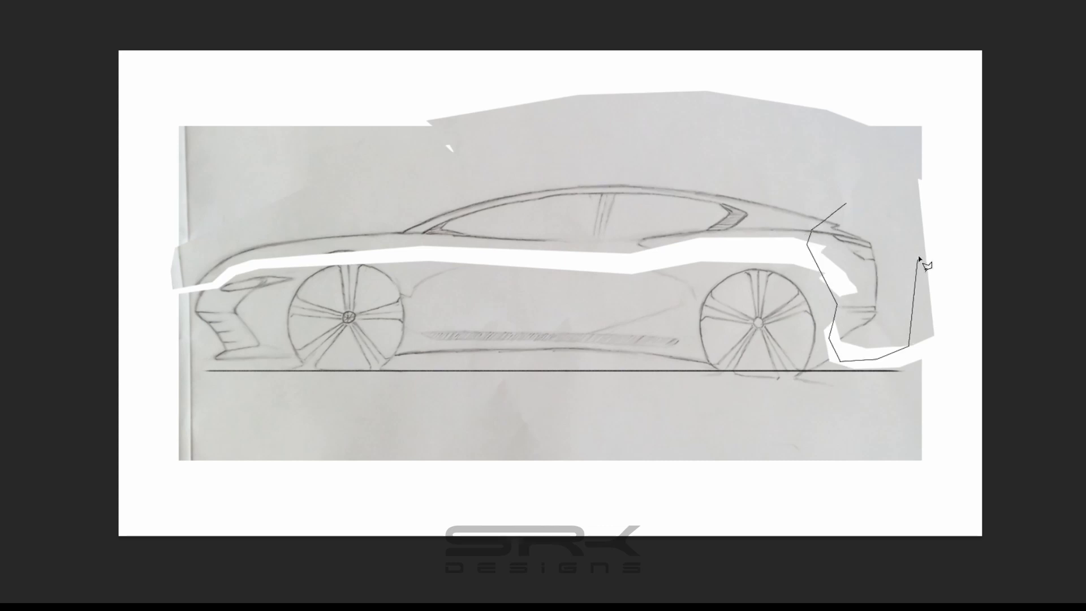
left_click(827, 350)
left_click(835, 211)
left_click_drag(854, 293, 876, 289)
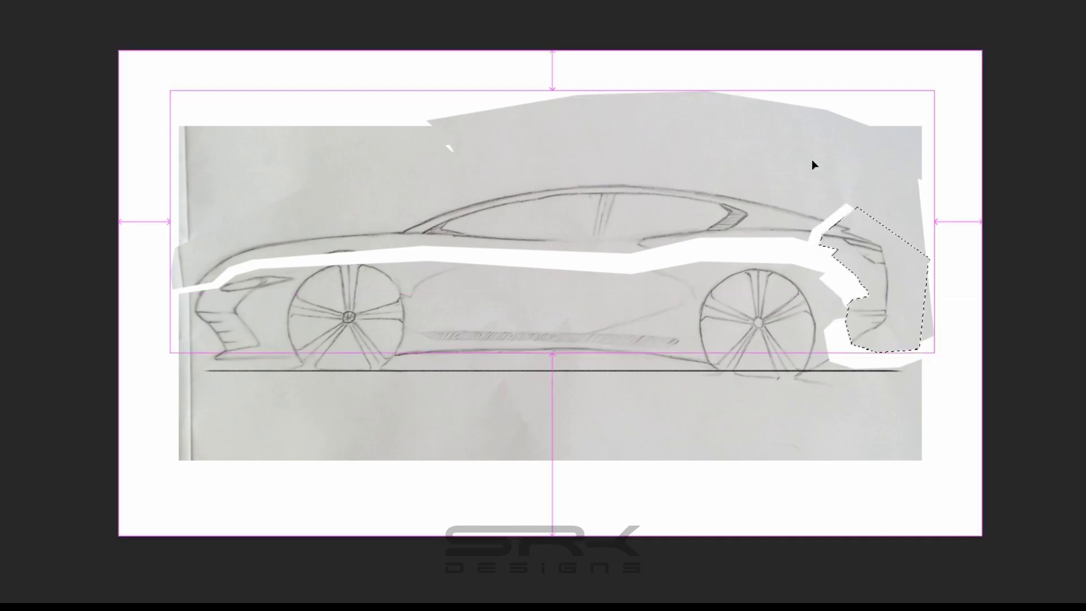
key("ctrl+d")
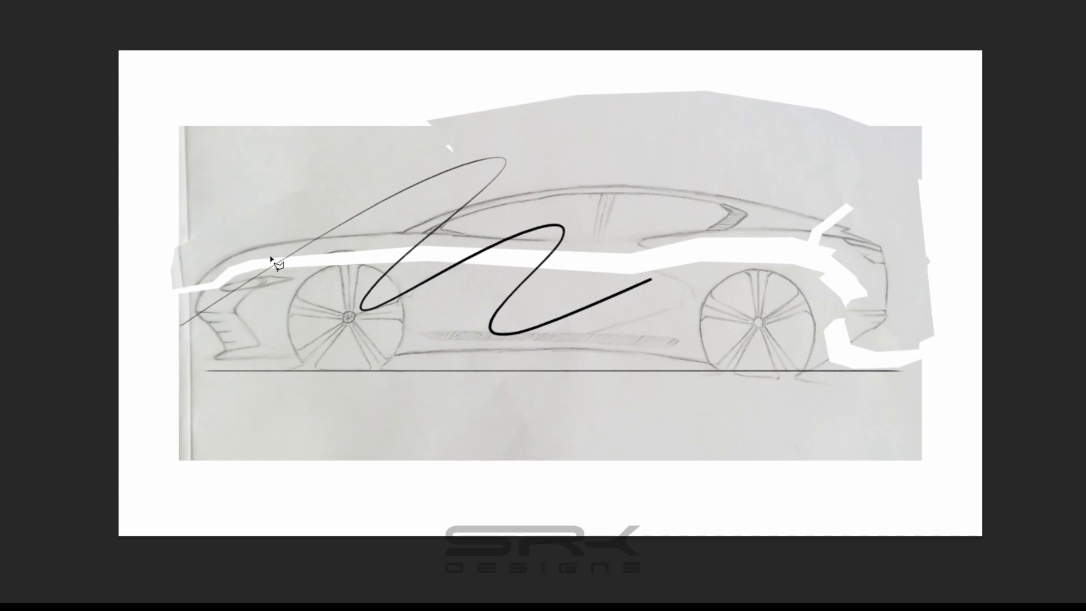
Select the front wheel section without the nose and nudge it forward to the left.
left_click_drag(224, 277, 375, 245)
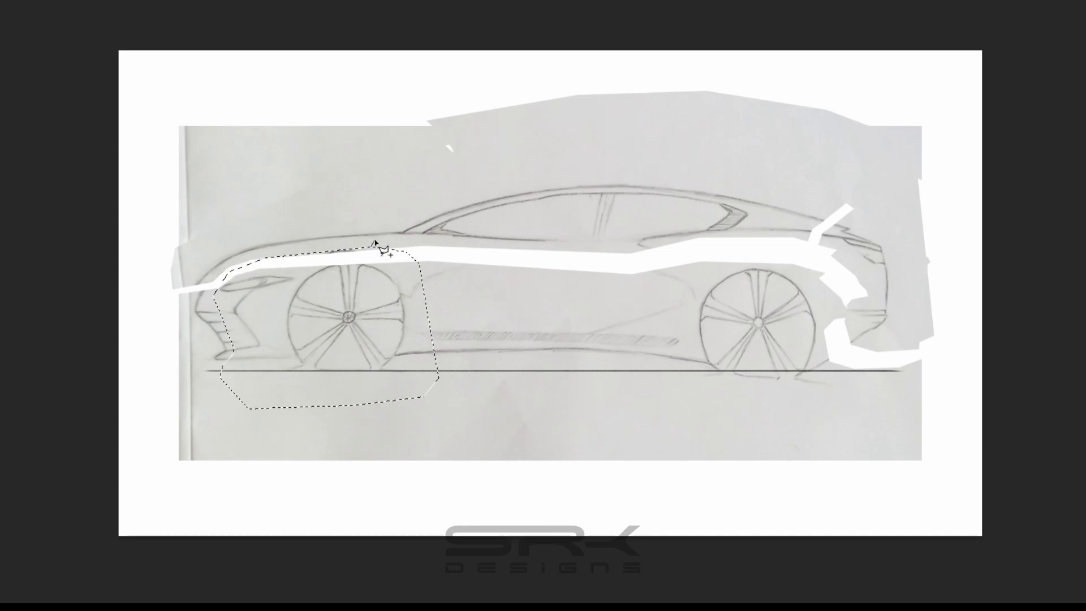
left_click_drag(220, 244, 249, 419)
key("shift+Left")
key("shift+Left")
key("shift+Left")
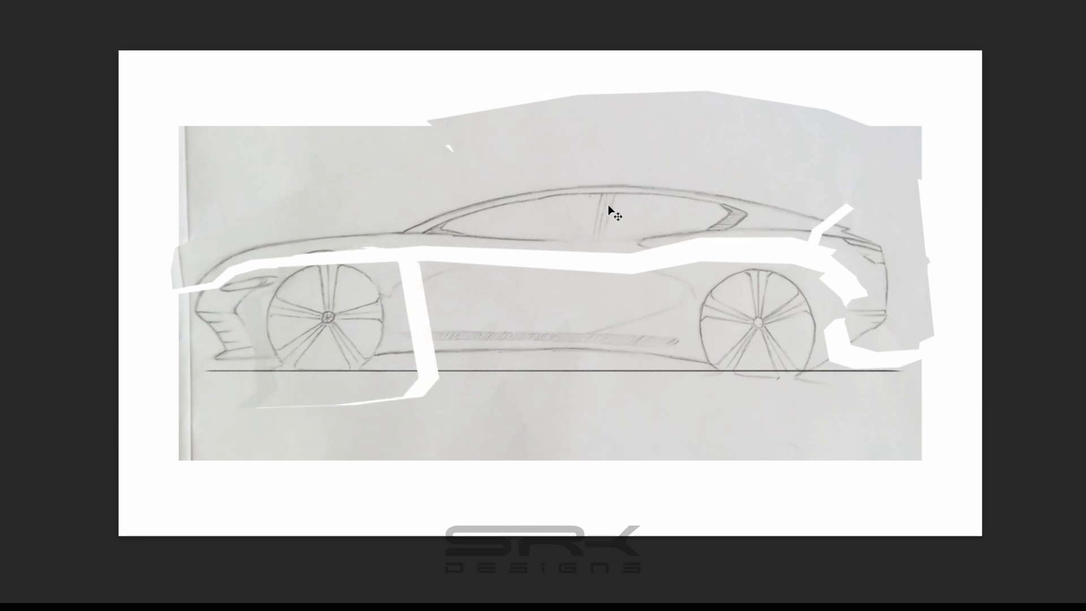
key("Left")
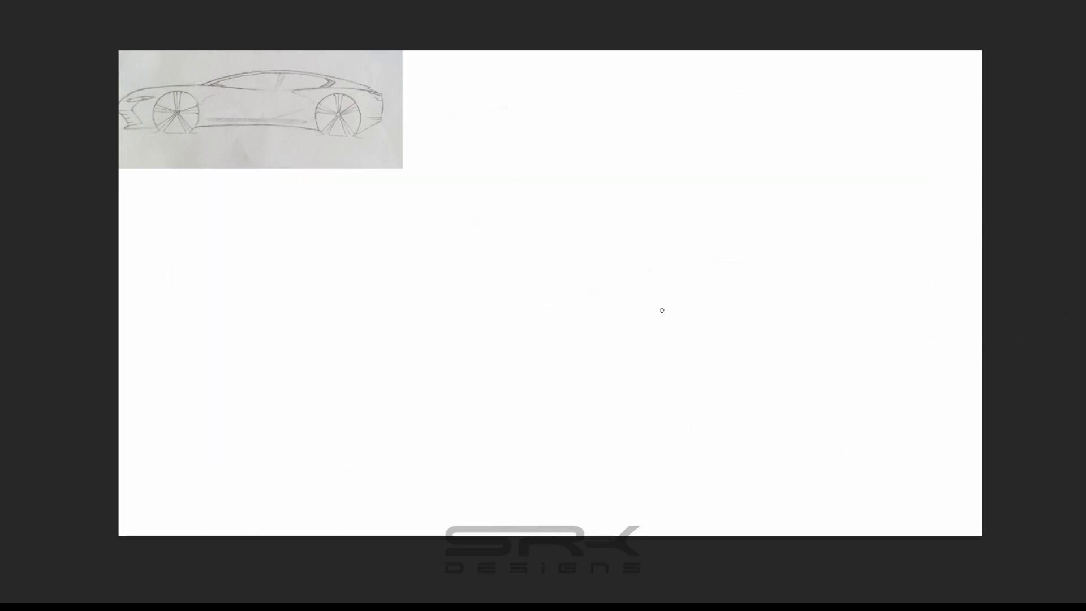
Stroke a black circle, scale it onto the front wheel, and copy it to the rear wheel.
left_click_drag(522, 119, 776, 373)
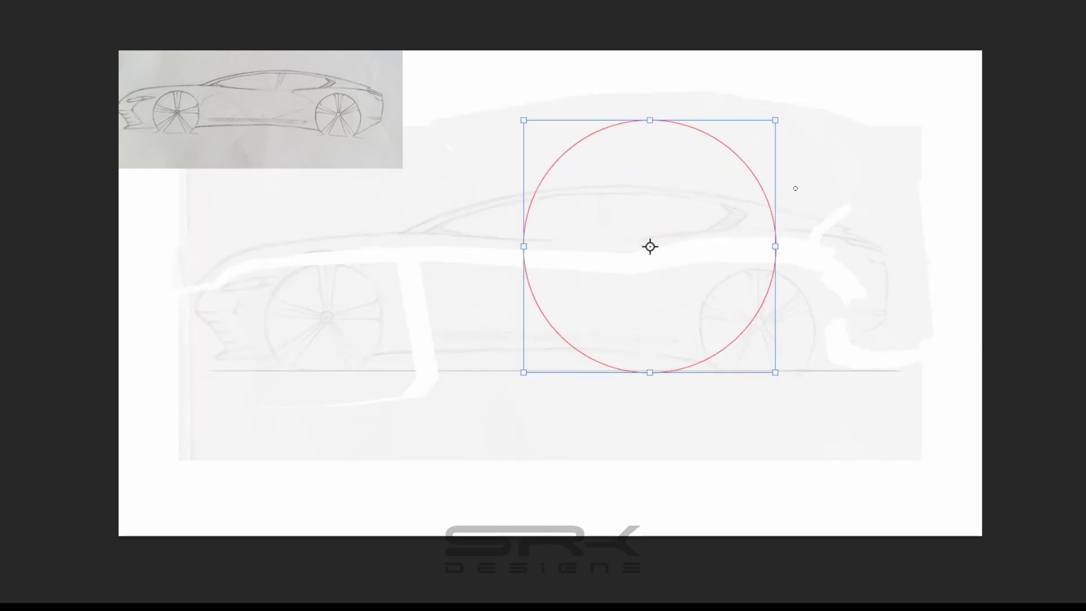
key("Return")
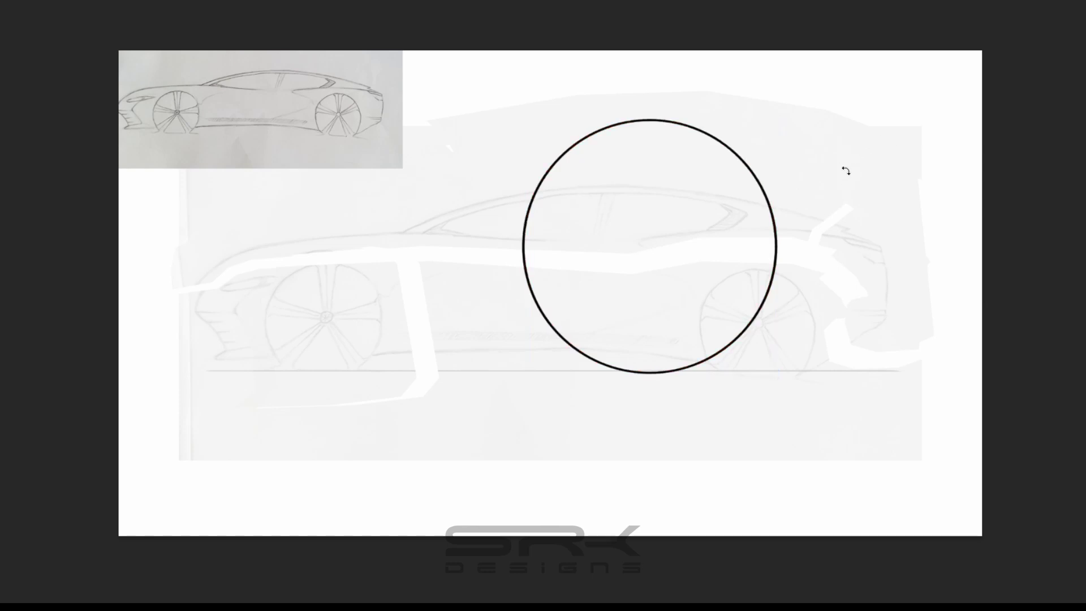
mouse_move(650, 246)
left_mouse_down()
mouse_move(490, 304)
mouse_move(311, 311)
left_mouse_up()
mouse_move(378, 311)
left_mouse_down()
mouse_move(363, 311)
mouse_move(351, 334)
left_mouse_up()
key("Return")
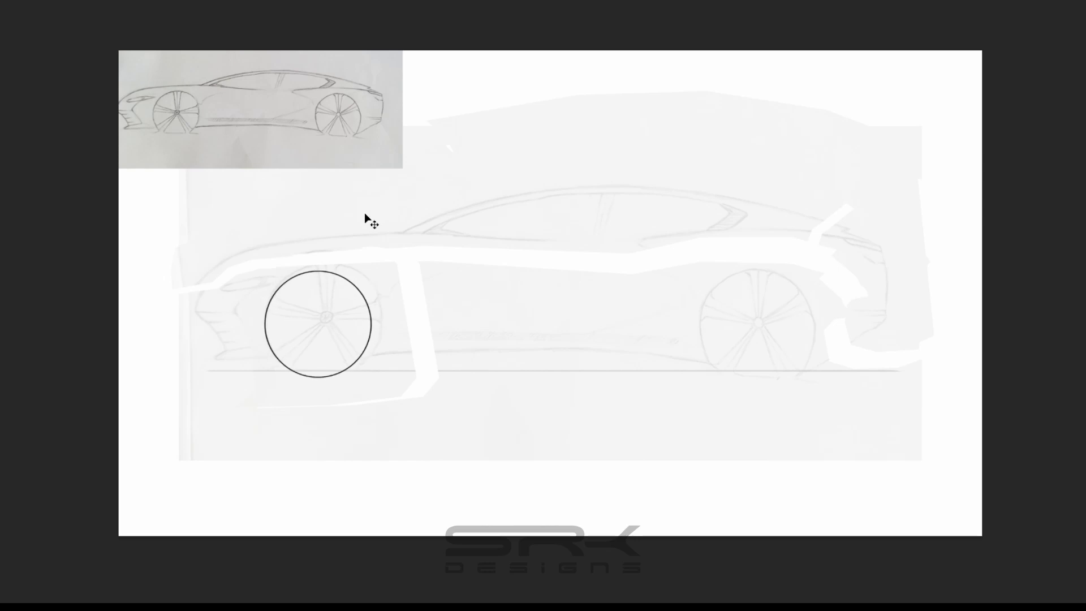
left_click_drag(365, 213, 852, 269)
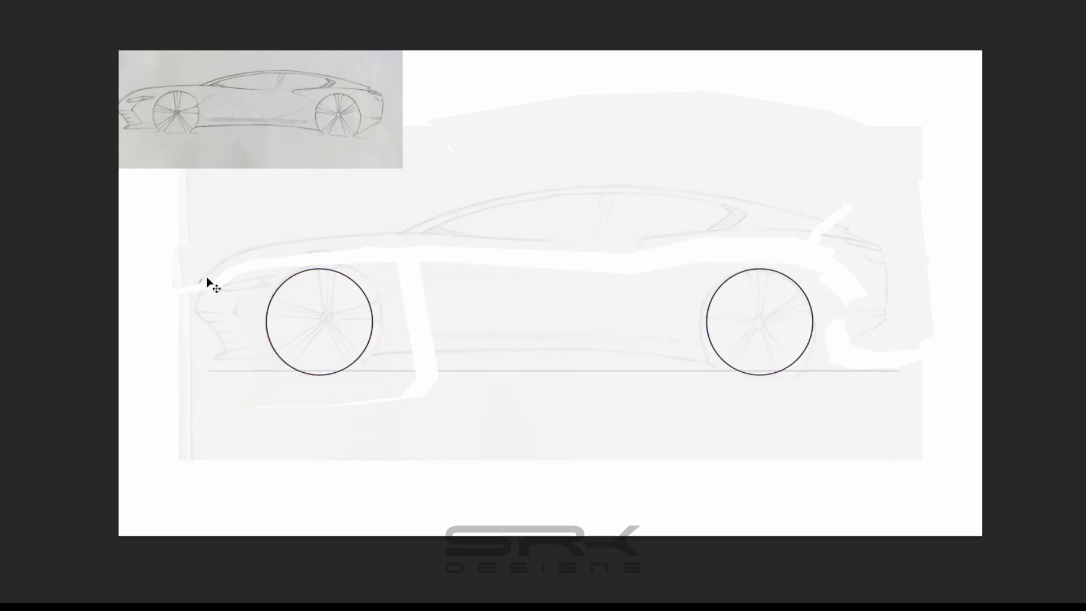
Trace the hood, roofline, rear beltline, rear bumper and rocker line between the wheels.
left_click_drag(240, 257, 424, 233)
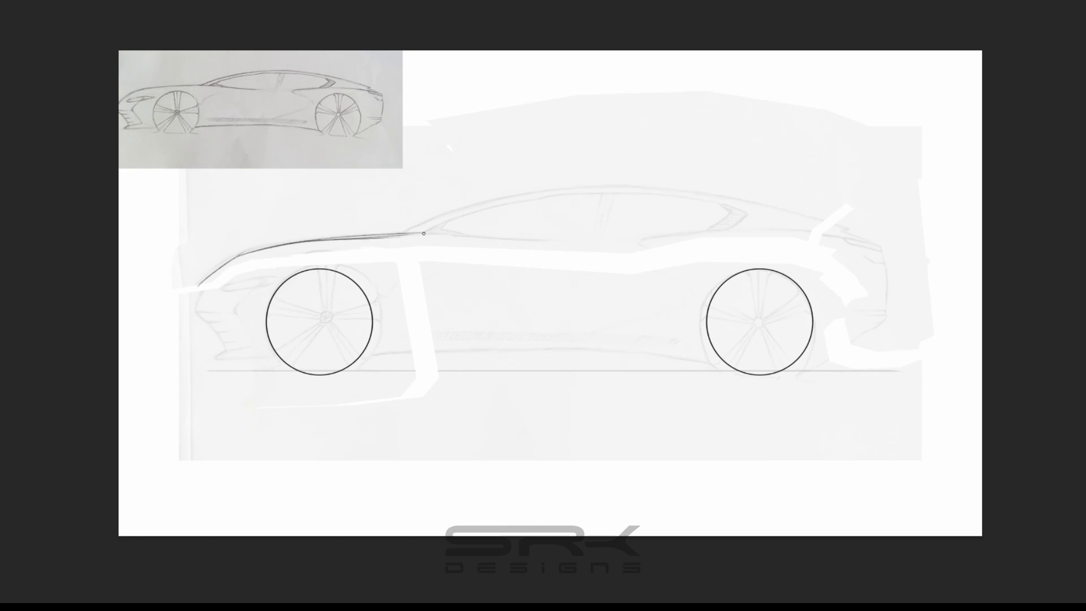
mouse_move(482, 194)
left_mouse_down()
mouse_move(691, 183)
mouse_move(864, 232)
left_mouse_up()
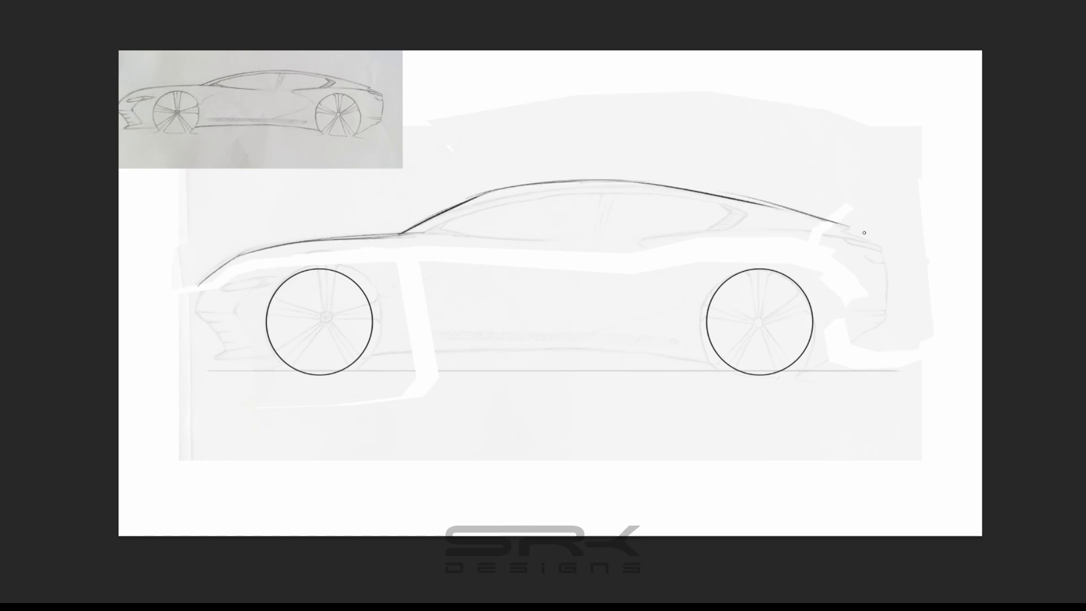
left_click_drag(704, 239, 860, 248)
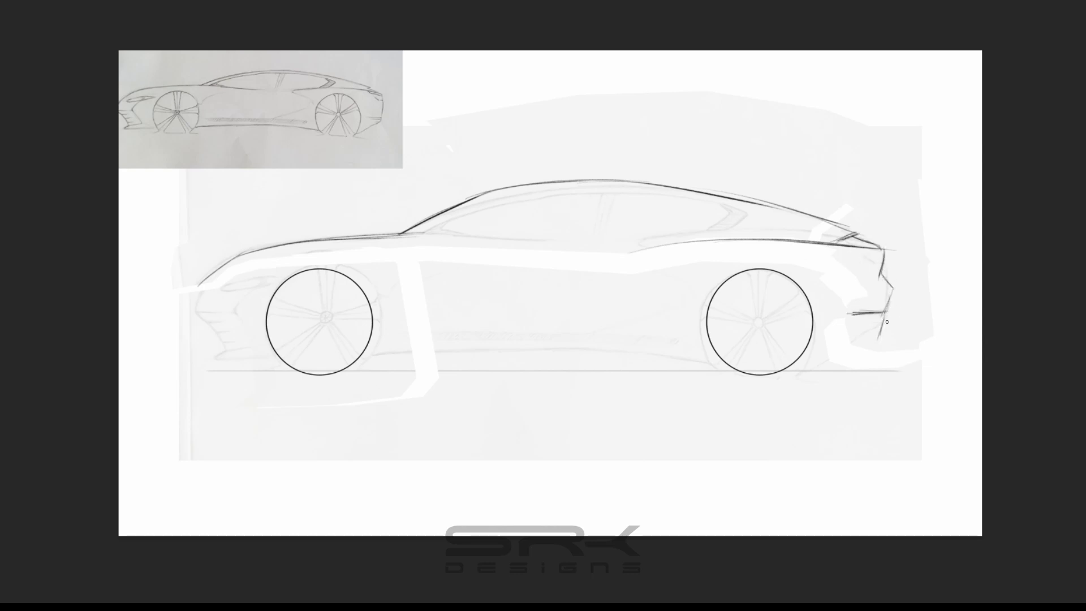
left_click_drag(887, 322, 882, 336)
left_click_drag(890, 335, 820, 358)
left_click_drag(362, 358, 520, 356)
left_click_drag(359, 358, 650, 355)
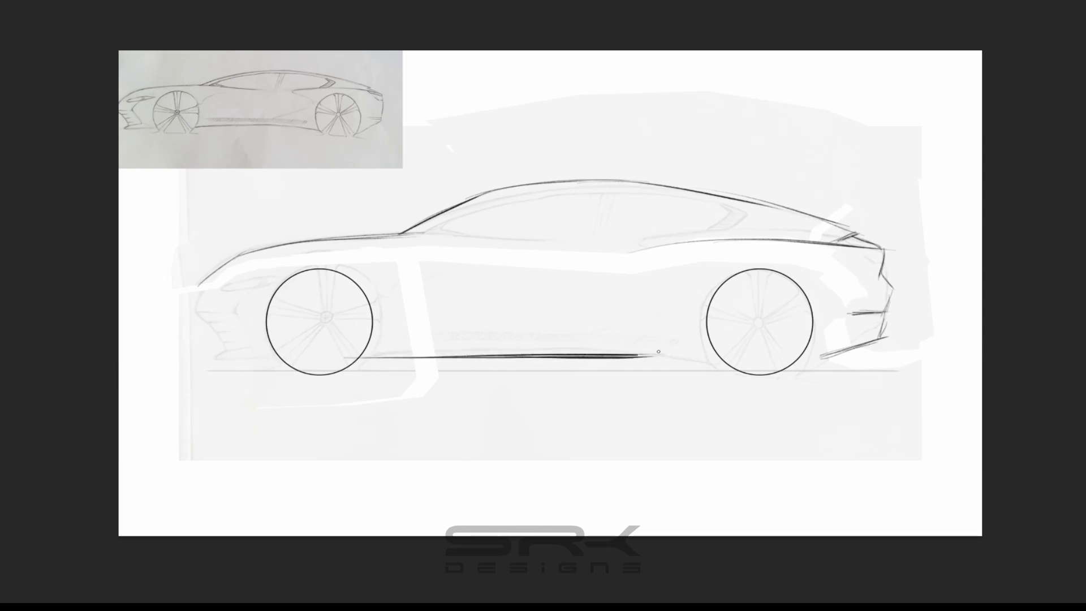
left_click_drag(568, 354, 713, 360)
Fit a thick tyre circle onto the front wheel and erase its bottom arc.
left_click_drag(444, 177, 624, 363)
mouse_move(579, 219)
left_mouse_down()
mouse_move(395, 247)
mouse_move(335, 311)
left_mouse_up()
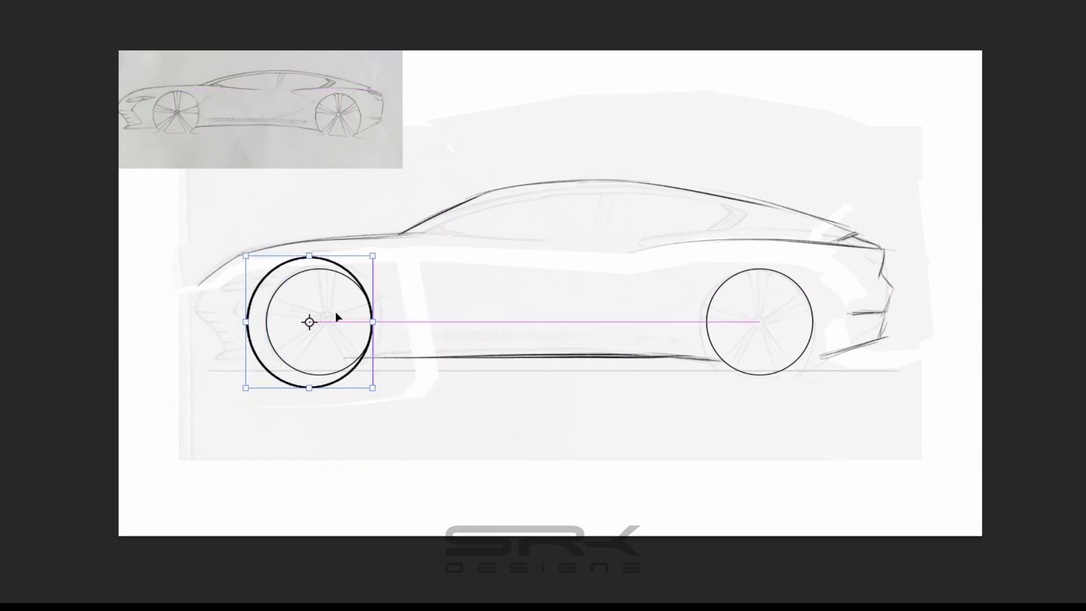
left_click_drag(384, 396, 376, 384)
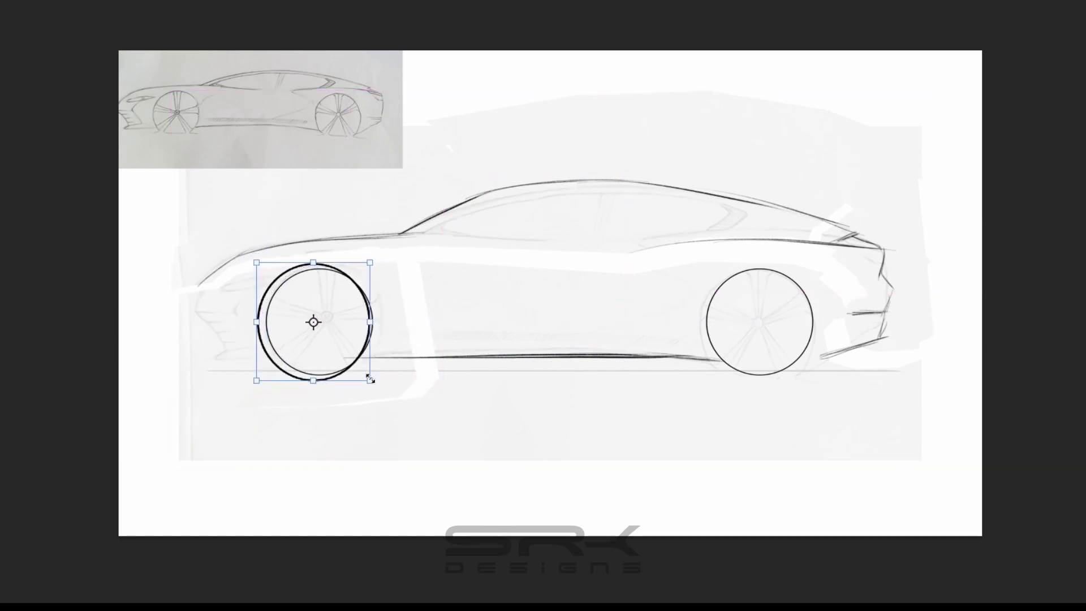
left_click_drag(381, 344, 384, 343)
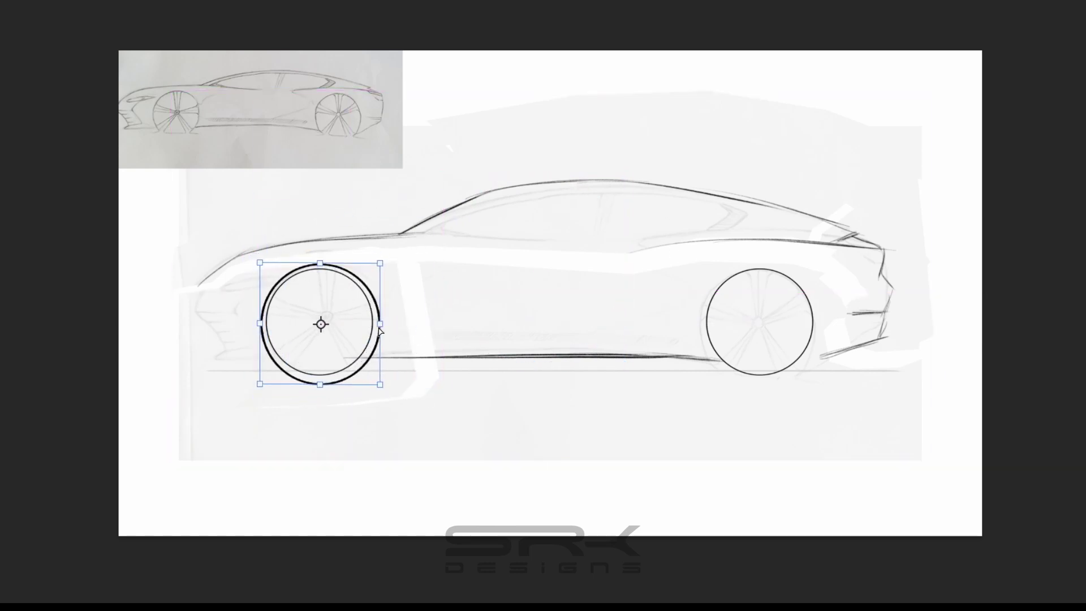
key("Return")
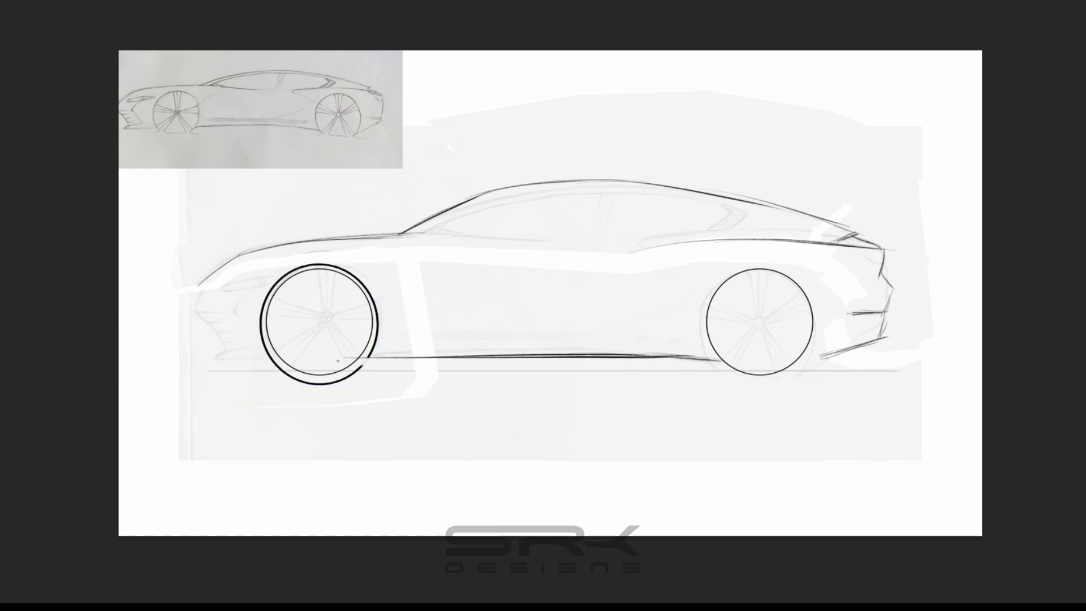
mouse_move(264, 376)
left_mouse_down()
mouse_move(346, 351)
mouse_move(800, 368)
left_mouse_up()
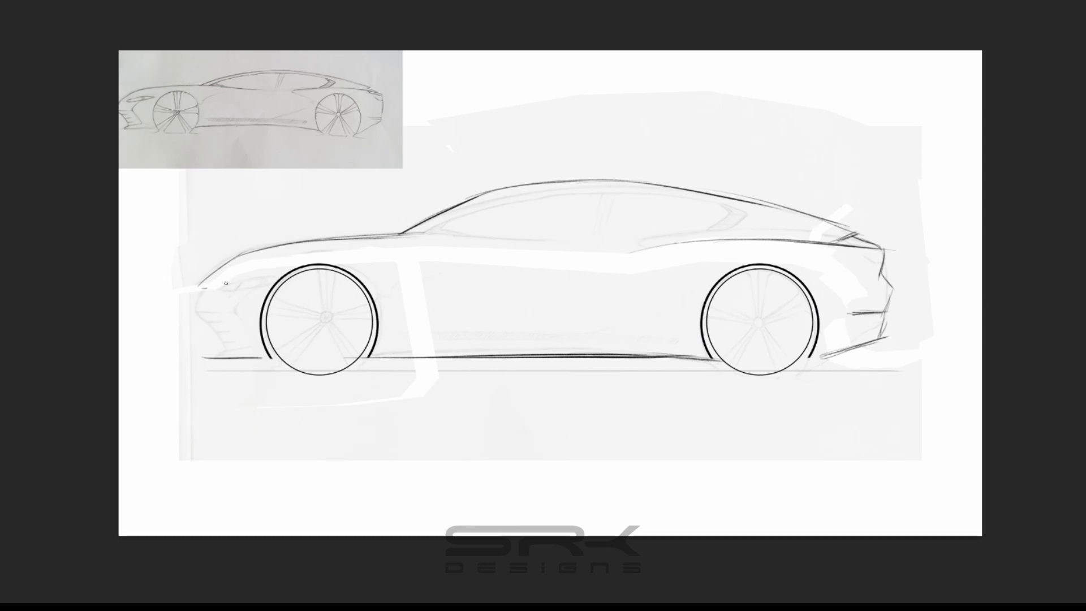
Draw the nose strokes, front splitter lines and a ground shadow line under the car.
left_click_drag(265, 277, 217, 286)
mouse_move(245, 351)
left_mouse_down()
mouse_move(227, 307)
mouse_move(193, 311)
left_mouse_up()
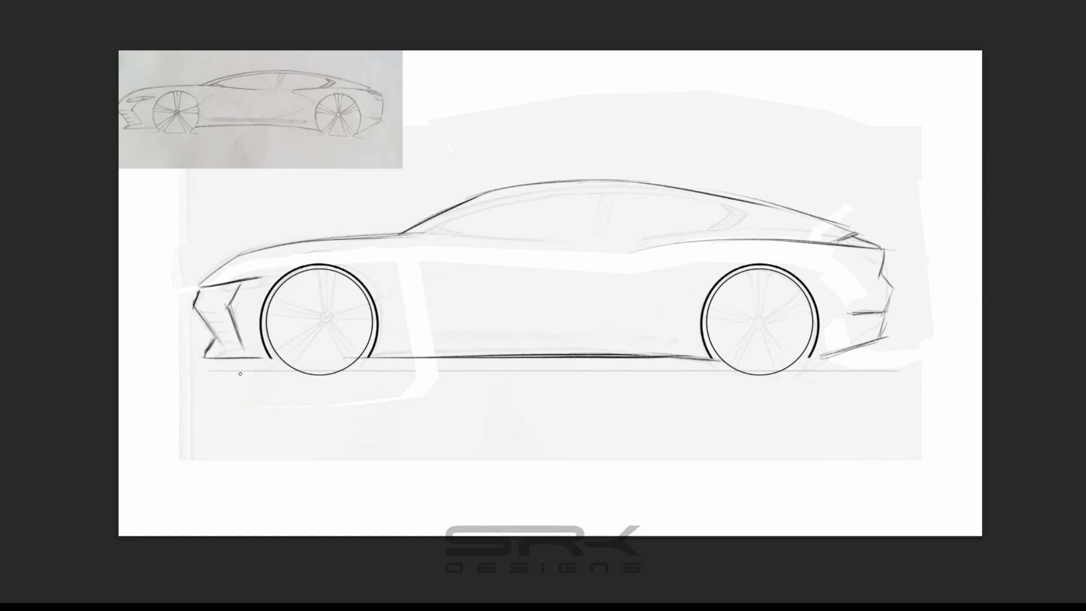
mouse_move(209, 364)
left_mouse_down()
mouse_move(299, 370)
mouse_move(275, 365)
left_mouse_up()
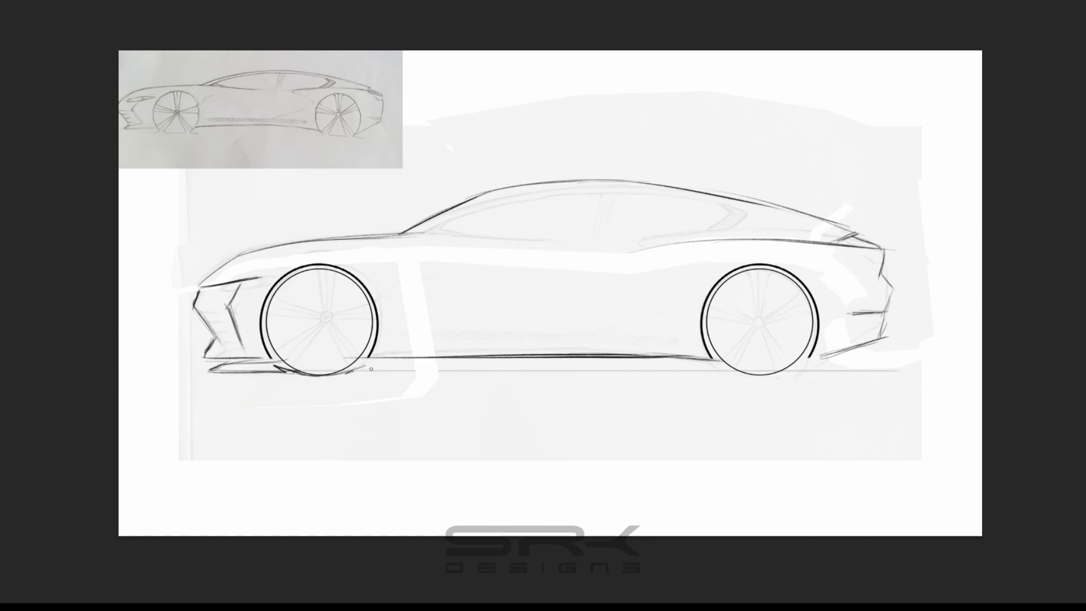
left_click_drag(351, 373, 775, 371)
key("ctrl+z")
mouse_move(357, 372)
left_mouse_down()
mouse_move(905, 369)
mouse_move(810, 360)
left_mouse_up()
Darken the nose curve, hood line, windshield pillar and front roofline.
key("ctrl+z")
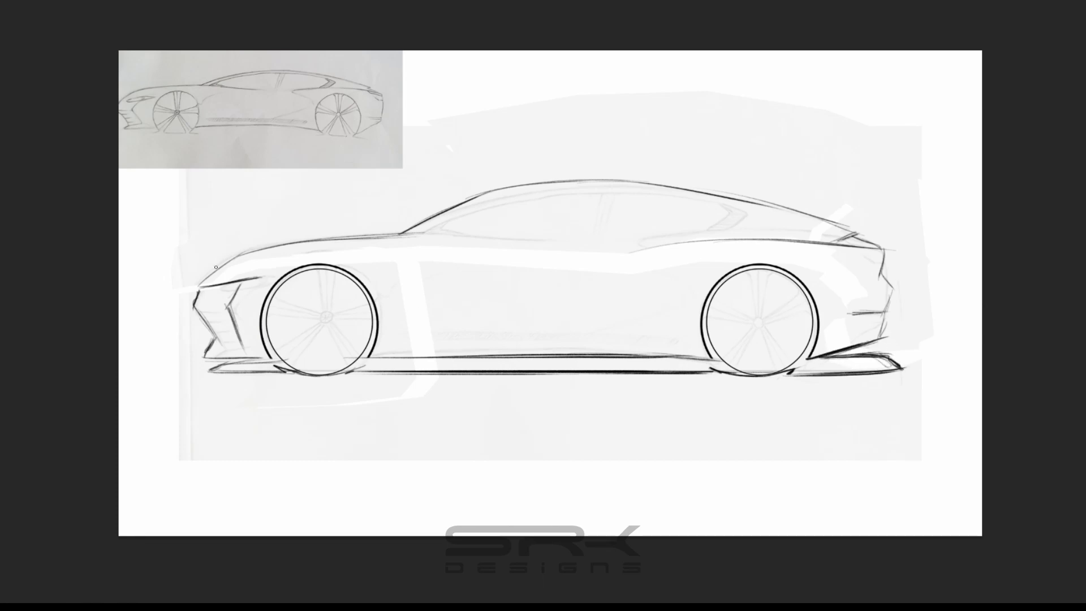
left_click_drag(246, 250, 202, 283)
left_click_drag(232, 260, 388, 234)
mouse_move(265, 249)
left_mouse_down()
mouse_move(430, 235)
mouse_move(494, 197)
left_mouse_up()
mouse_move(461, 232)
left_mouse_down()
mouse_move(507, 204)
mouse_move(614, 191)
mouse_move(741, 217)
left_mouse_up()
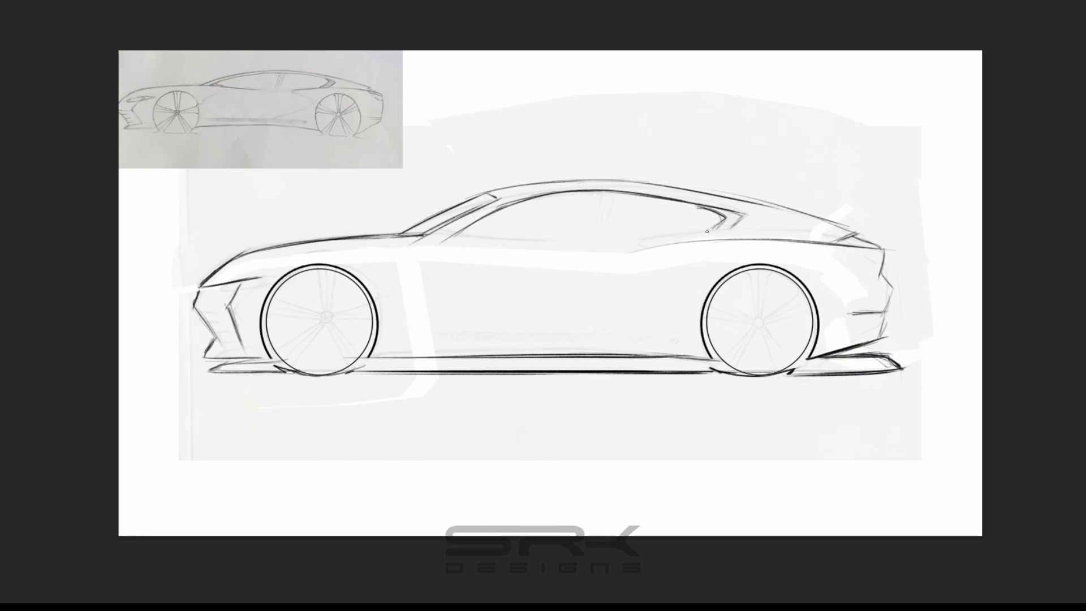
Ink the lower window line, a long beltline, and a redrawn B-pillar.
left_click_drag(727, 227, 626, 242)
left_click_drag(442, 242, 723, 226)
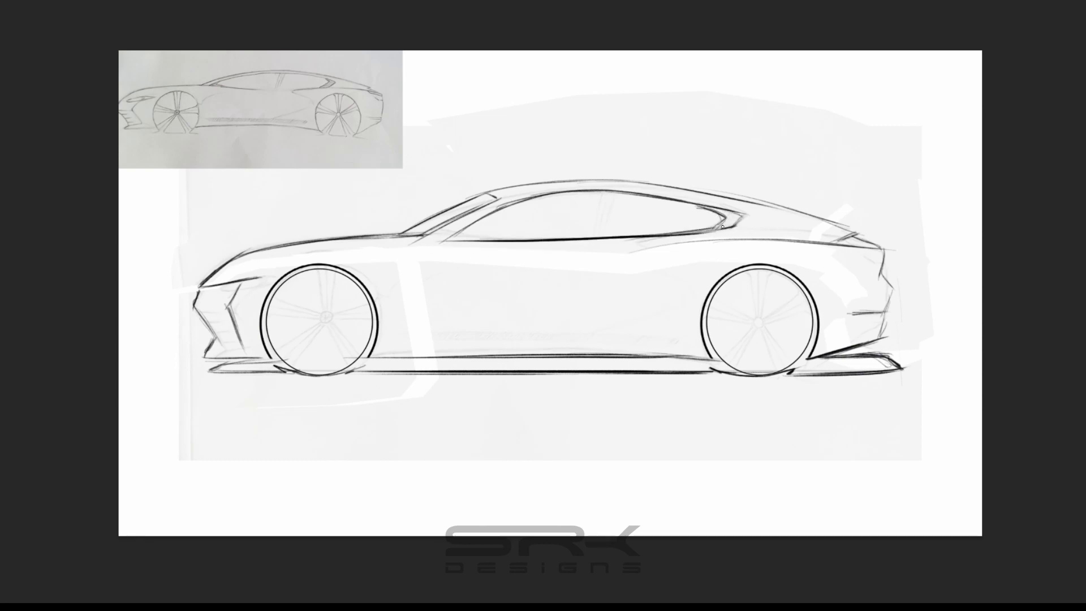
key("ctrl+z")
left_click_drag(585, 191, 582, 236)
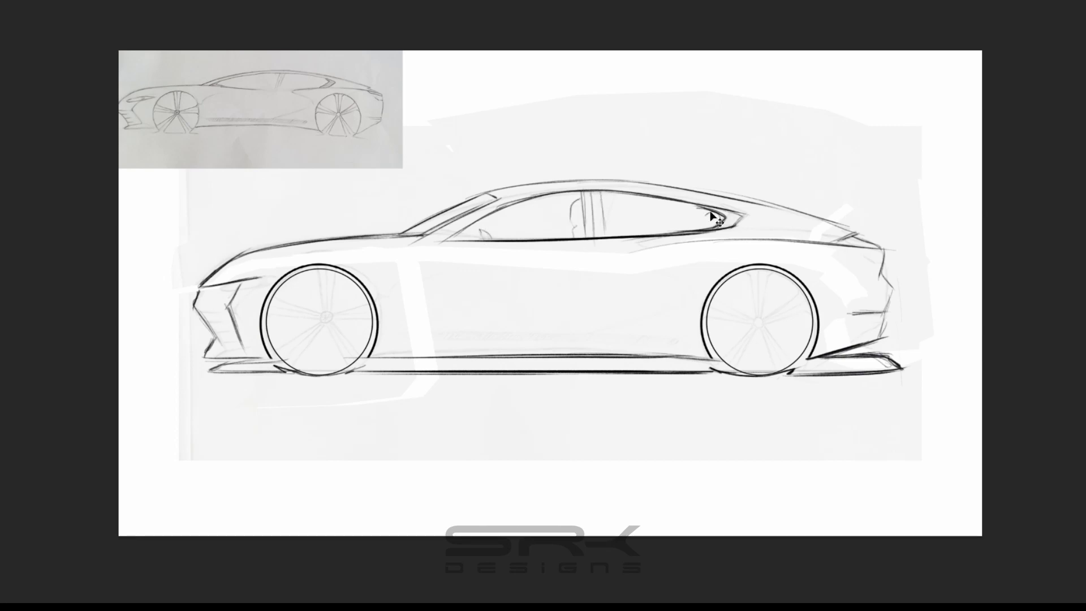
Ink the rear roofline, rear window edge and the taillight's bold top edge.
mouse_move(840, 178)
left_mouse_down()
mouse_move(766, 107)
mouse_move(845, 219)
left_mouse_up()
left_click_drag(765, 202, 831, 213)
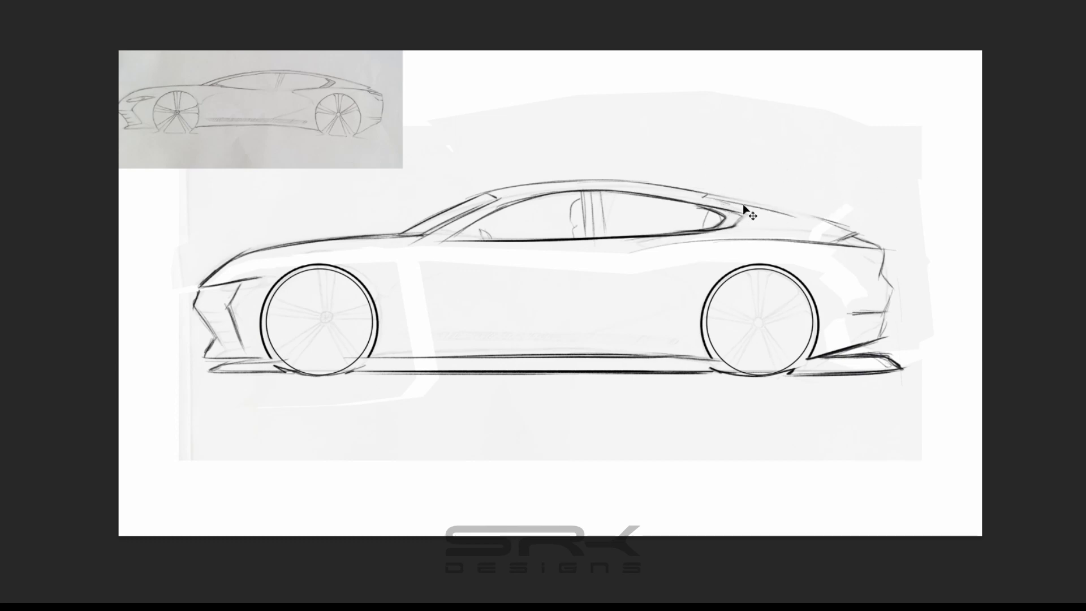
left_click_drag(706, 196, 813, 217)
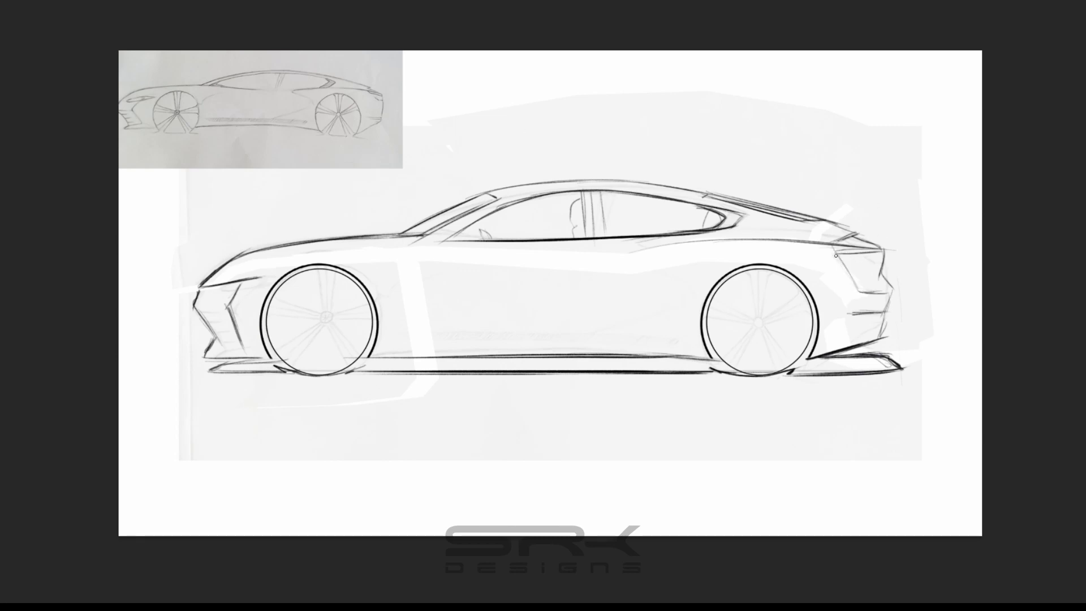
left_click_drag(836, 252, 881, 251)
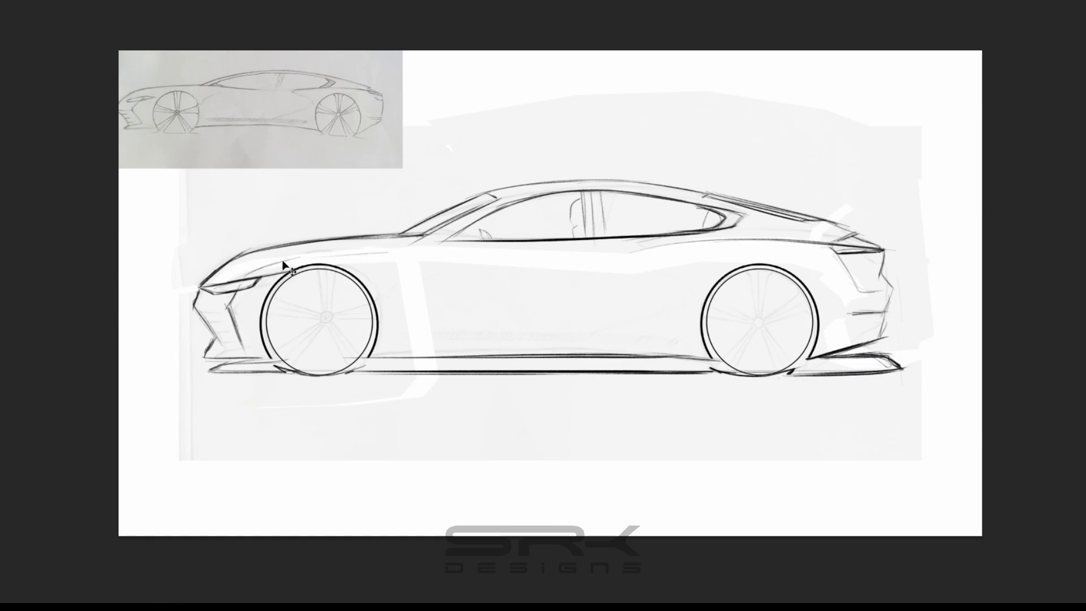
Draw the front-door shoulder line and two body-side lines toward the rear wheel.
left_click_drag(385, 251, 655, 245)
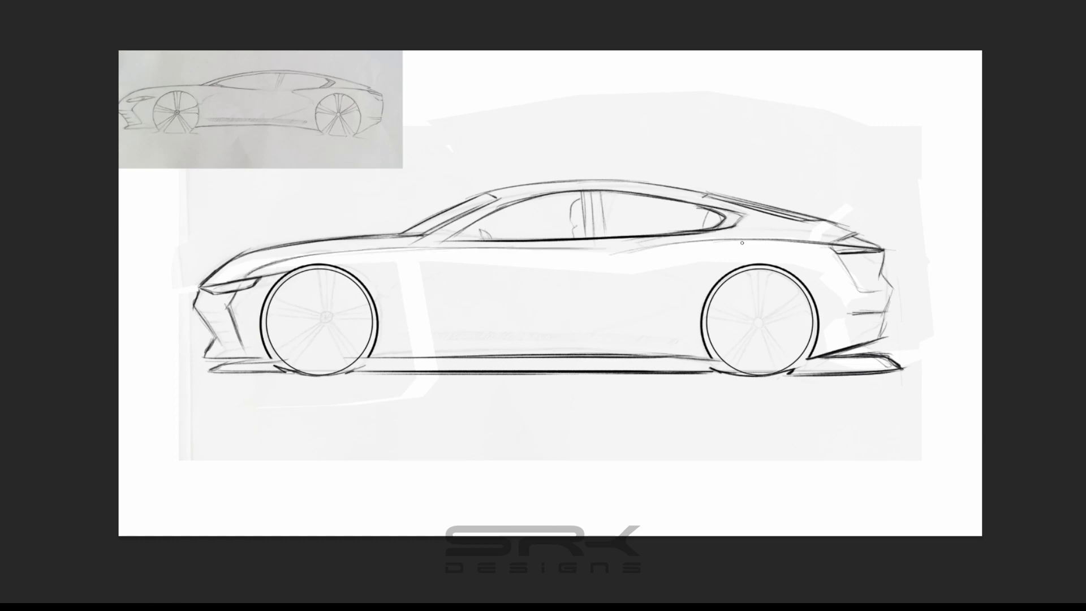
left_click_drag(371, 355, 672, 342)
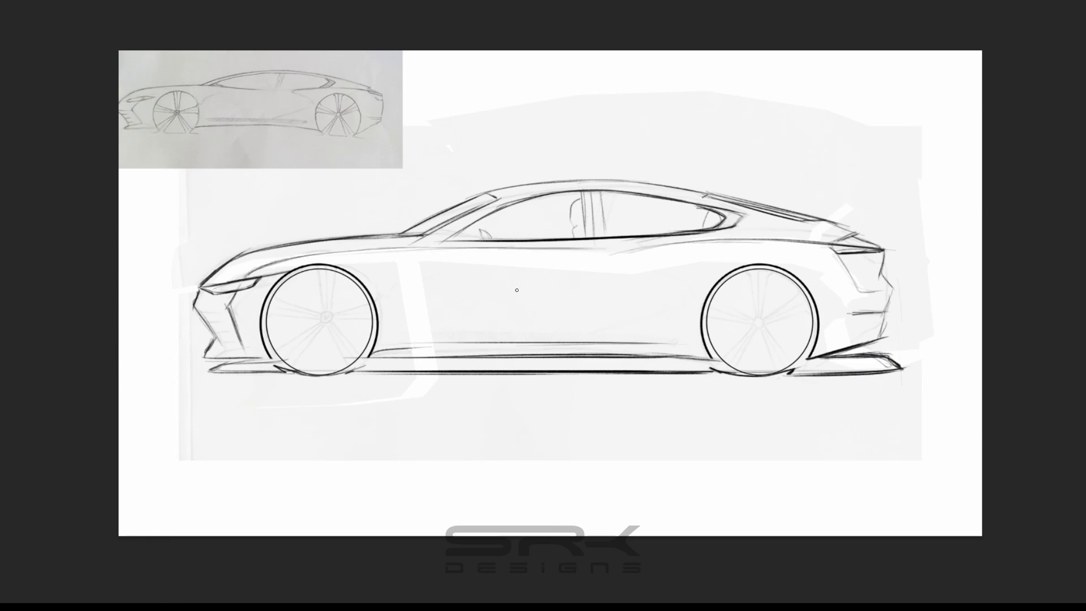
mouse_move(408, 278)
left_mouse_down()
mouse_move(641, 277)
mouse_move(710, 287)
left_mouse_up()
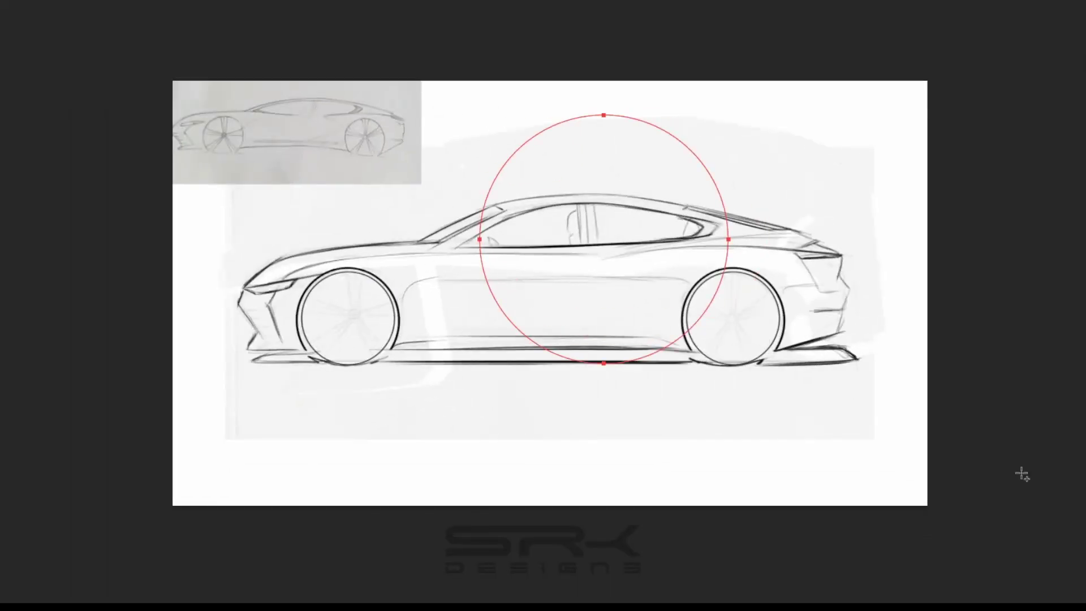
Fit the circle to the front wheel rim and centre the rear wheel's inner rim.
left_click_drag(757, 121, 346, 320)
left_click_drag(391, 348, 396, 347)
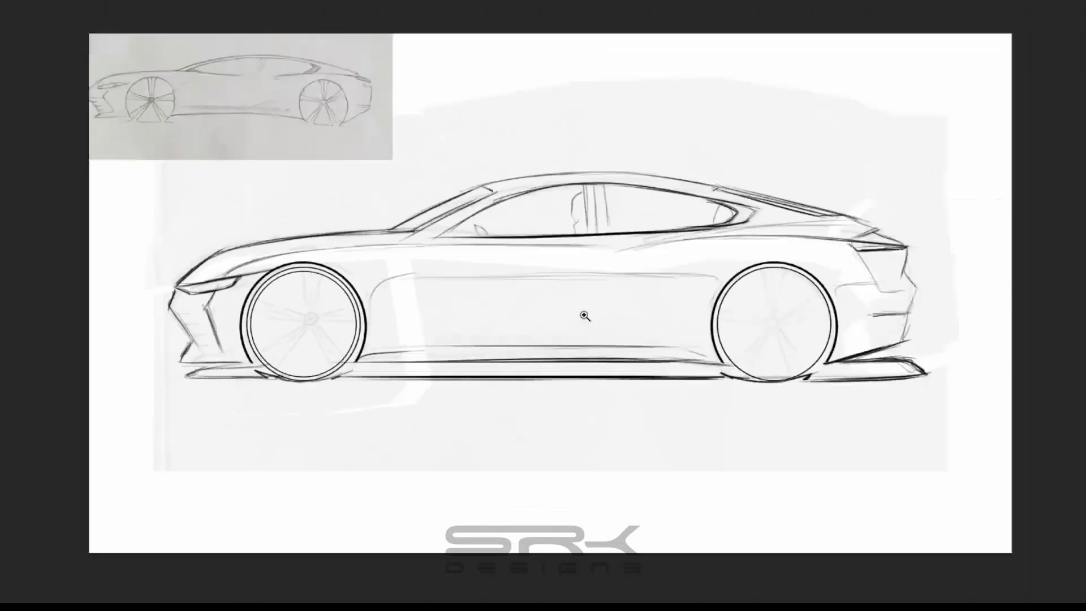
key("Right")
key("Right")
key("Right")
key("Right")
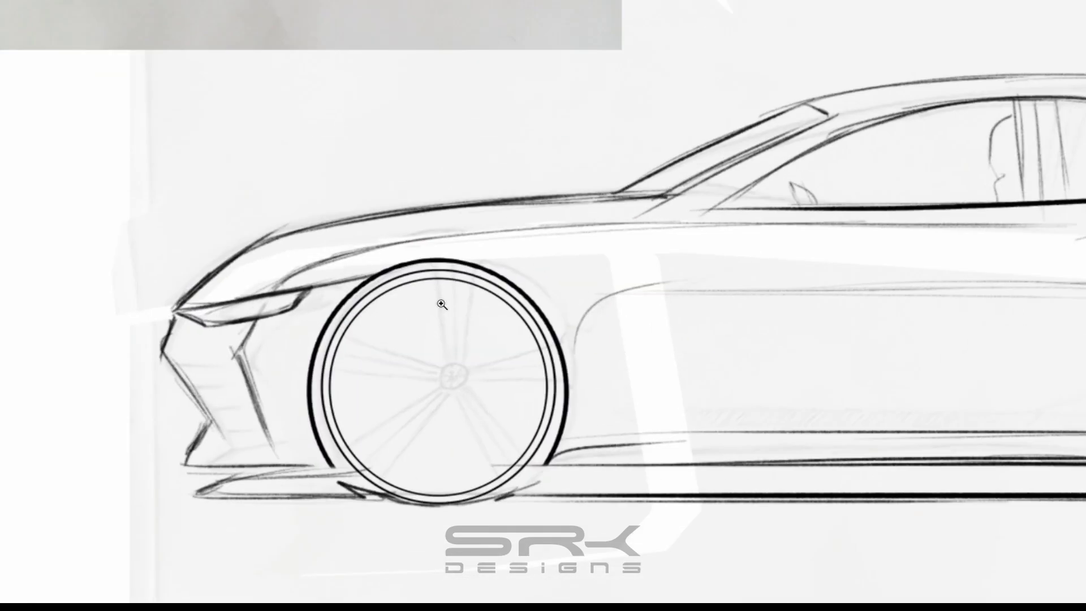
Draw five spoke outlines in the front wheel, joined to a small centre hub.
left_click_drag(472, 260, 467, 407)
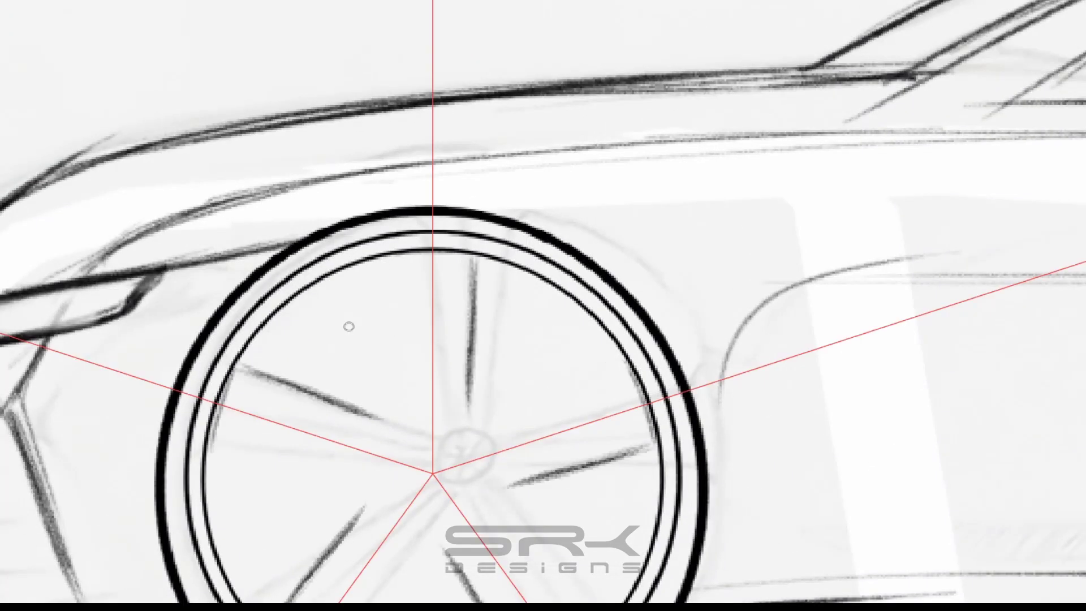
left_click_drag(385, 258, 348, 339)
left_click_drag(534, 350, 470, 390)
left_click_drag(221, 362, 212, 447)
left_click_drag(475, 258, 461, 456)
left_click_drag(283, 384, 428, 444)
left_click_drag(551, 478, 472, 488)
mouse_move(429, 447)
left_mouse_down()
mouse_move(441, 498)
mouse_move(446, 434)
left_mouse_up()
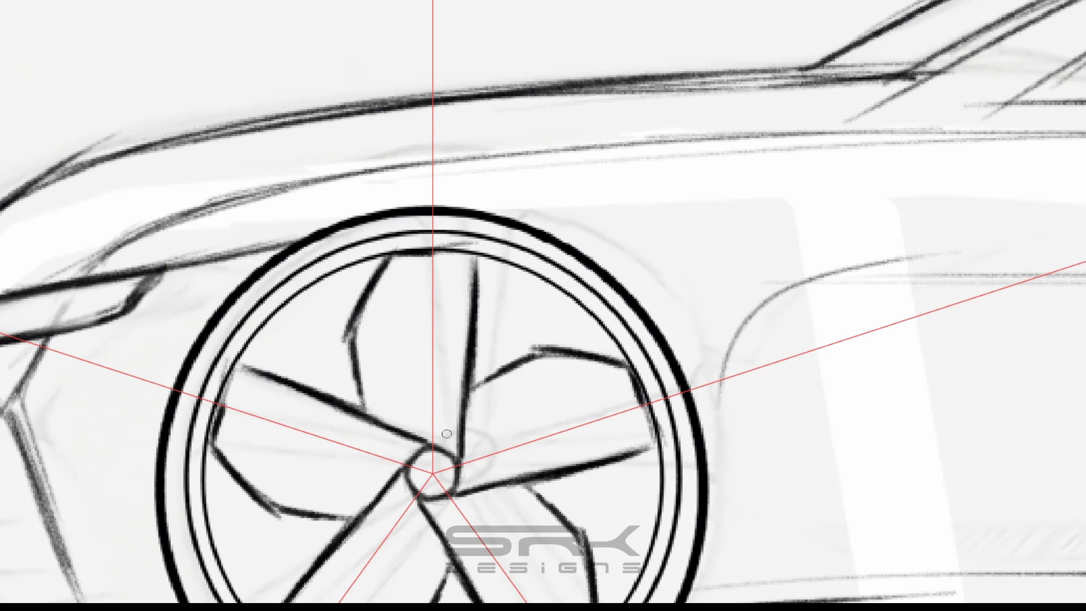
Retrace the spoke edges and inner rim arc darker, undoing the extra hatching.
mouse_move(384, 275)
left_mouse_down()
mouse_move(345, 335)
mouse_move(365, 413)
left_mouse_up()
left_click_drag(591, 353, 518, 365)
left_click_drag(383, 273, 351, 334)
left_click_drag(651, 387, 657, 467)
left_click_drag(413, 254, 481, 264)
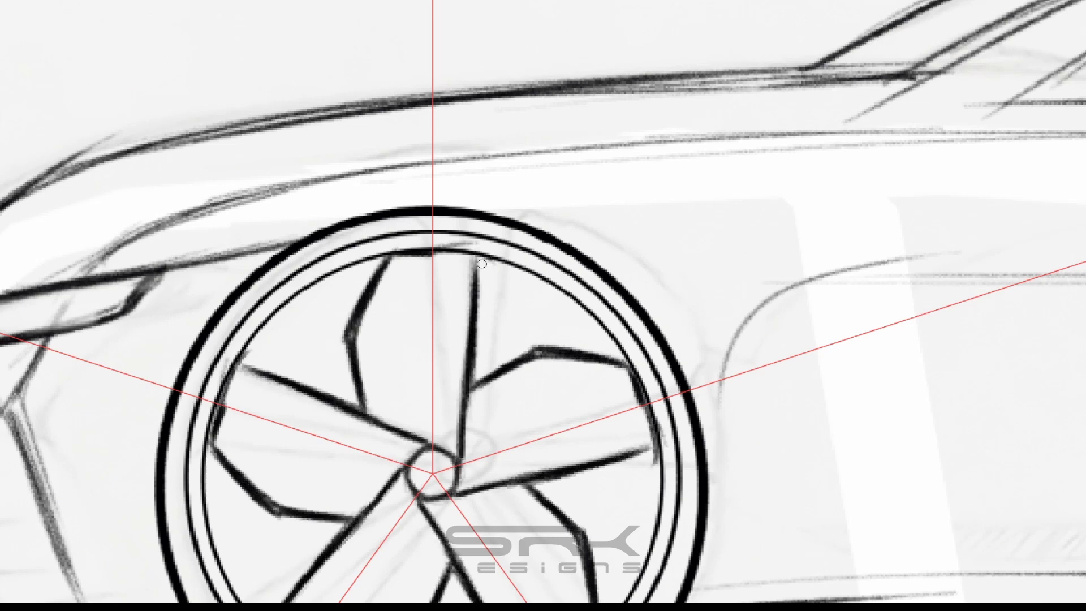
left_click_drag(243, 365, 215, 428)
left_click_drag(642, 388, 653, 447)
mouse_move(346, 328)
left_mouse_down()
mouse_move(357, 362)
mouse_move(266, 371)
left_mouse_up()
left_click_drag(543, 347, 486, 280)
left_click_drag(346, 339, 338, 369)
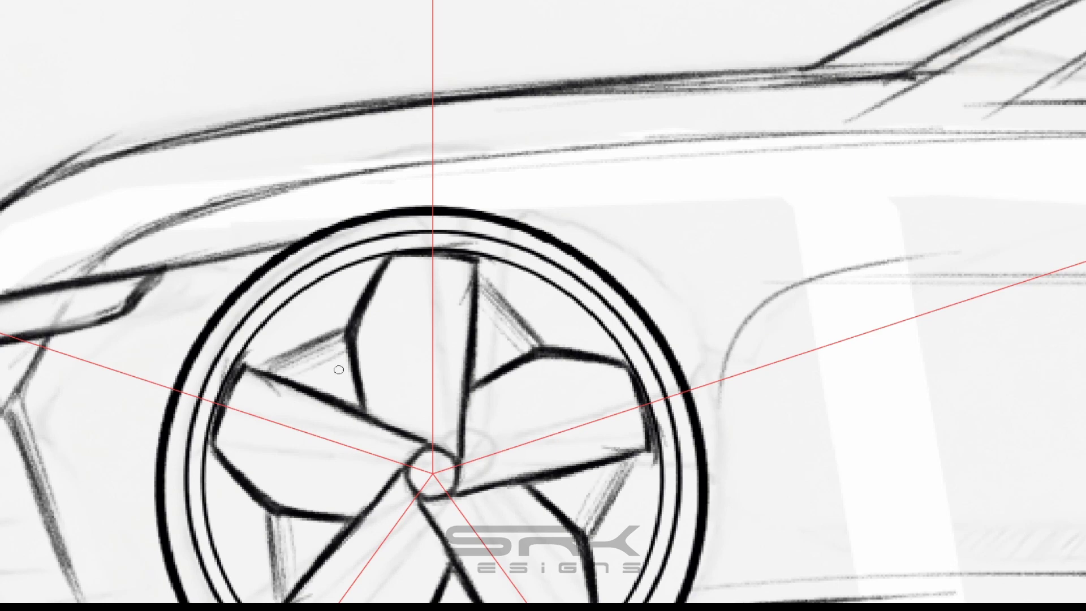
key("ctrl+z")
key("ctrl+z")
key("ctrl+z")
key("ctrl+z")
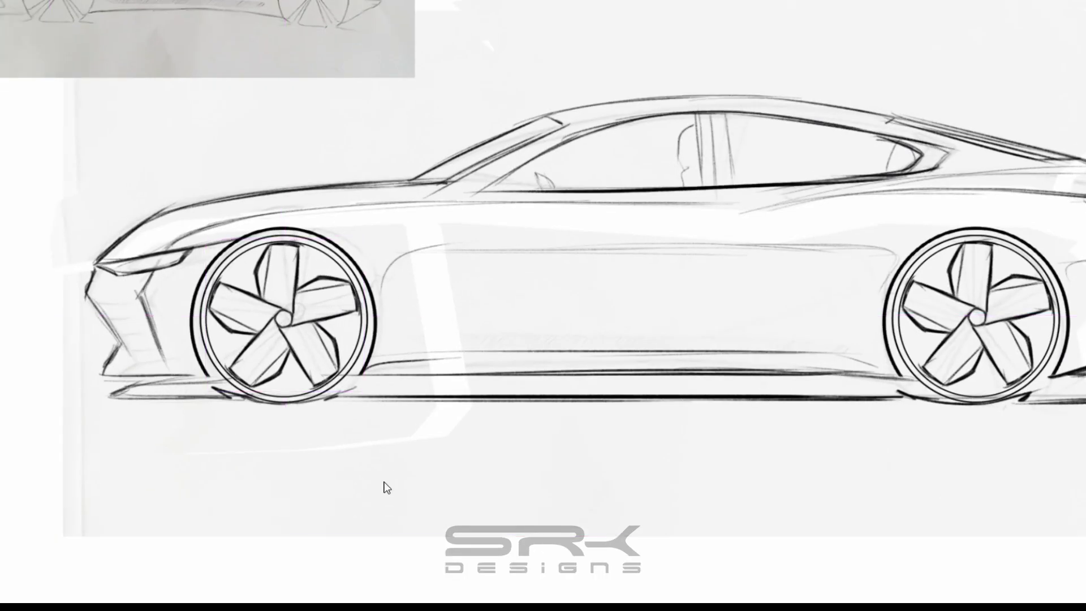
Warp the spokes of the front and rear wheels into a swirl.
left_click_drag(284, 317, 319, 317)
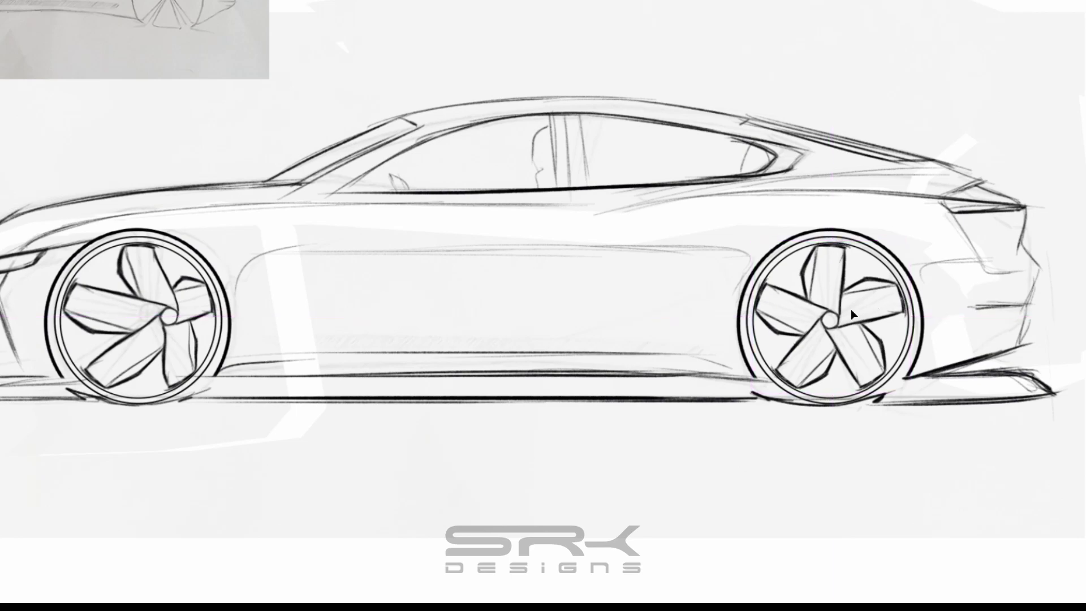
left_click_drag(830, 316, 801, 321)
key("Return")
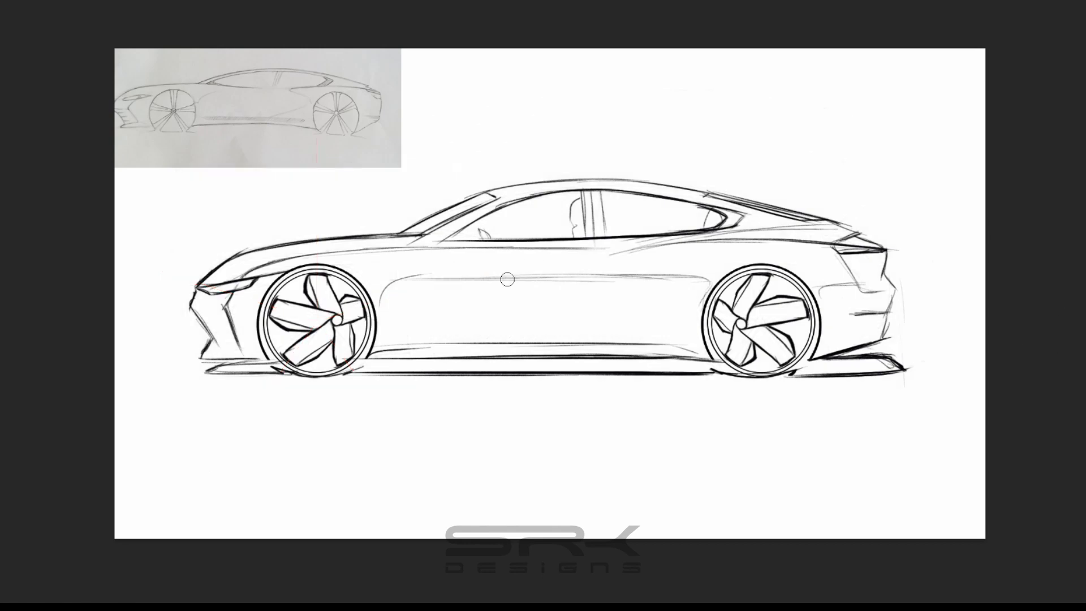
Replace the door crease with a thin lower line, then draw the side mirror and door line.
key("ctrl+z")
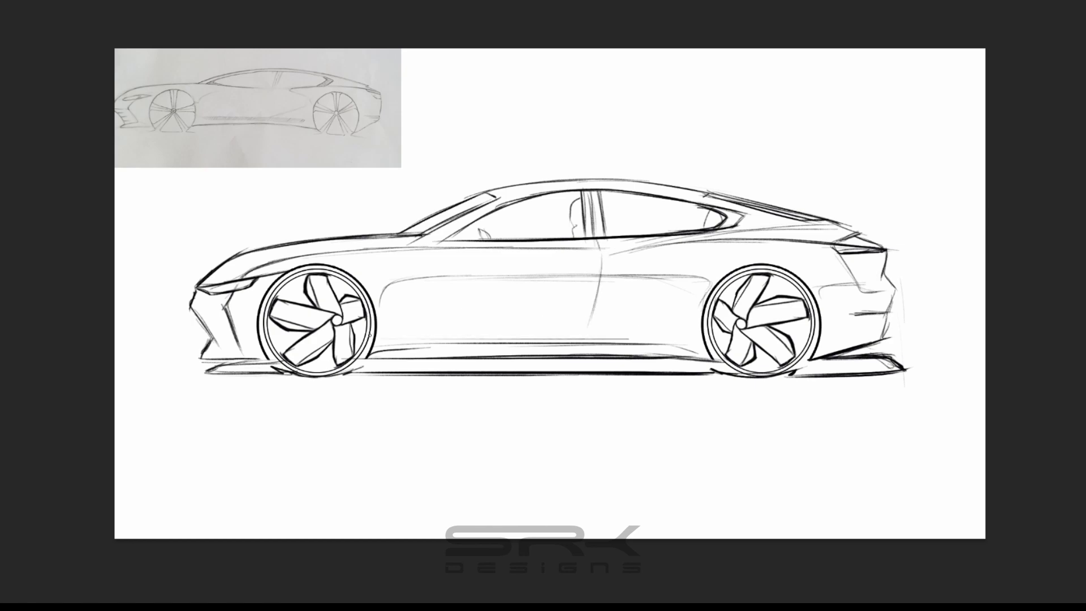
left_click_drag(385, 333, 724, 332)
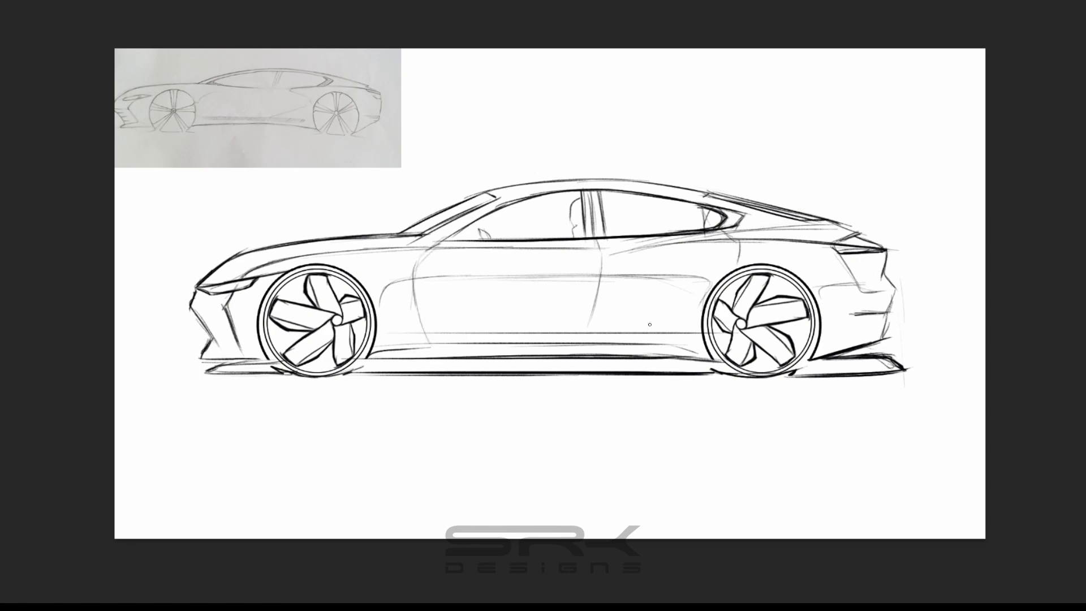
left_click(515, 219)
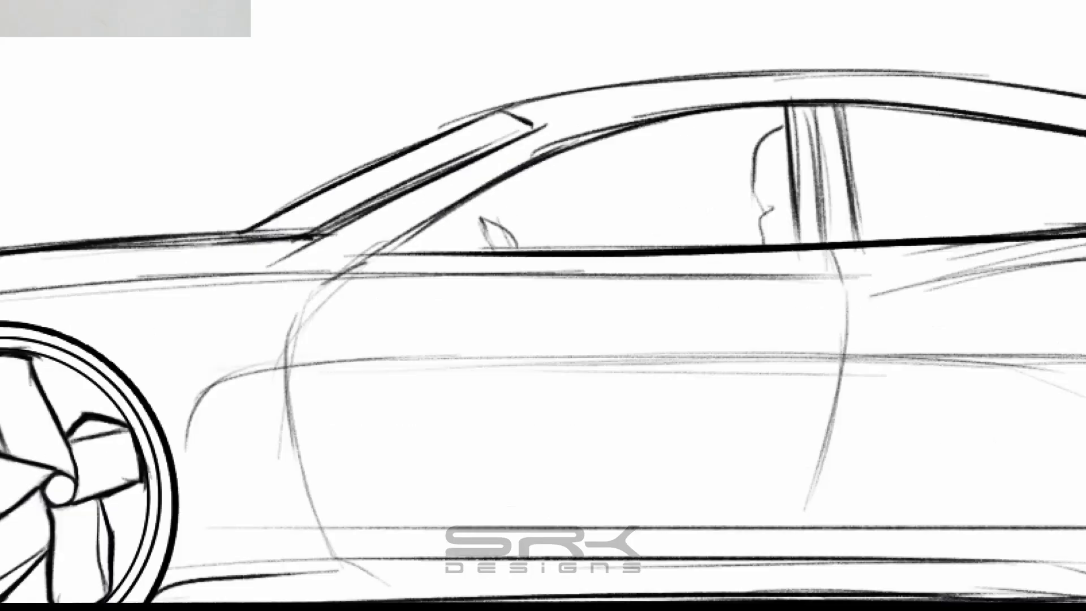
left_click_drag(515, 249, 423, 252)
left_click_drag(481, 218, 487, 265)
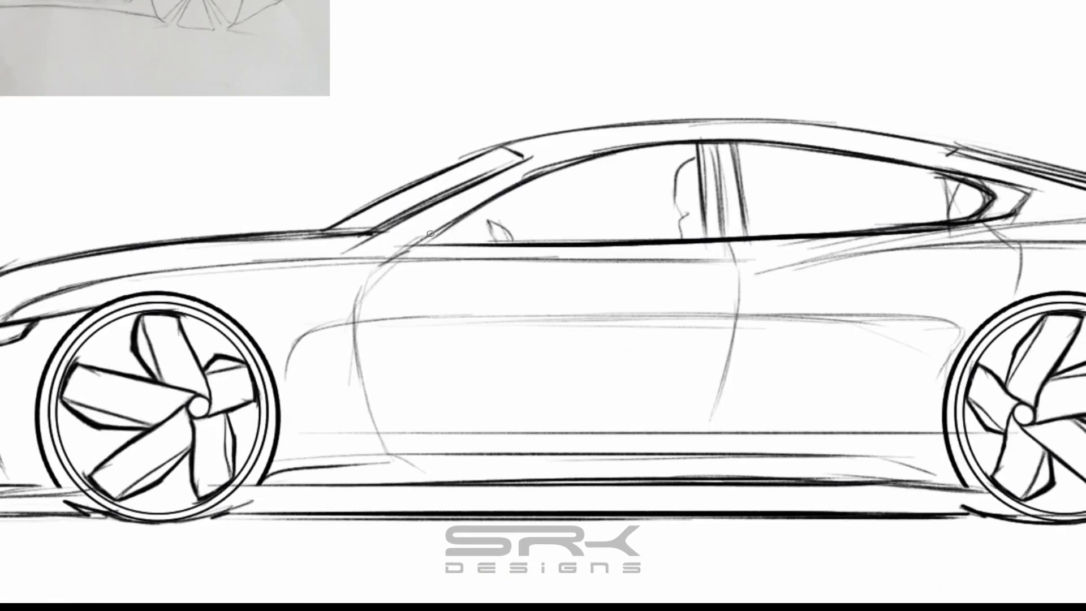
mouse_move(421, 240)
left_mouse_down()
mouse_move(497, 221)
mouse_move(506, 272)
left_mouse_up()
left_click_drag(504, 276, 445, 248)
Ink a thick dark rocker line along the lower body from the front to the rear wheel.
key("ctrl+0")
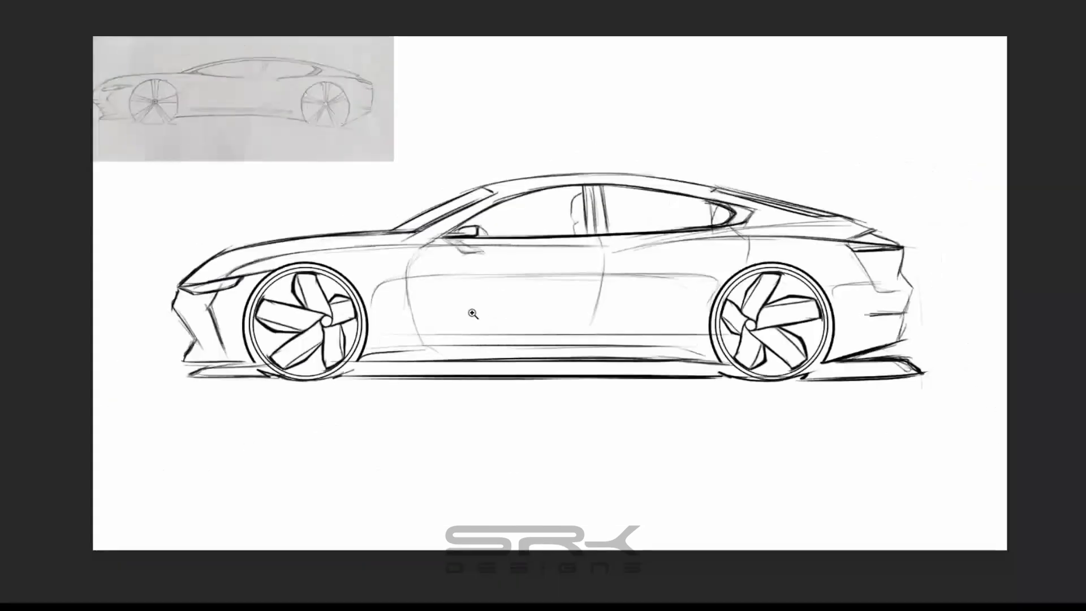
left_click(549, 348)
left_click_drag(380, 347, 551, 332)
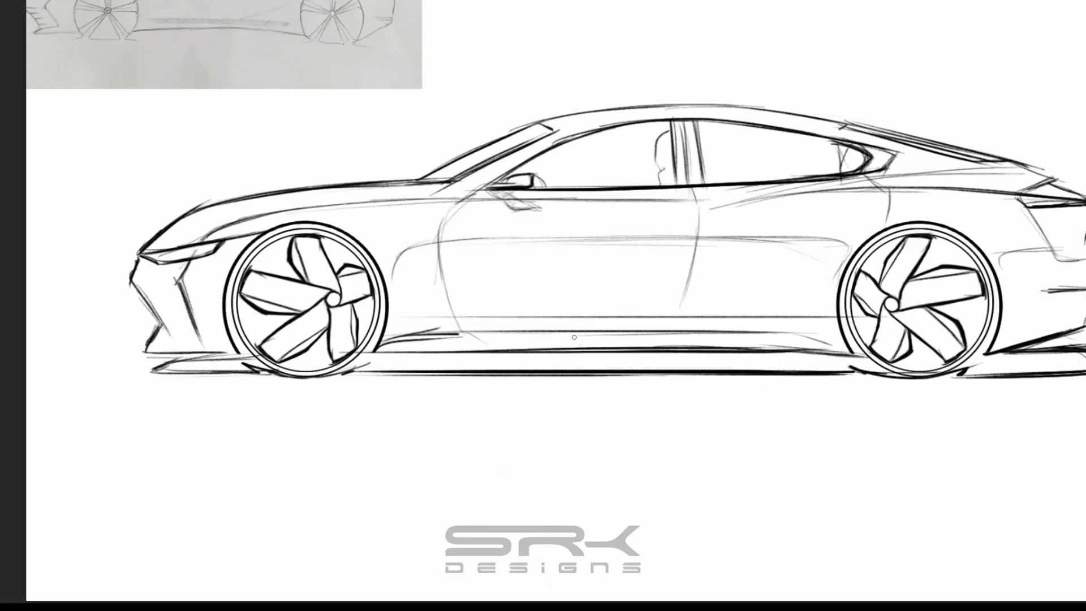
mouse_move(388, 342)
left_mouse_down()
mouse_move(836, 331)
mouse_move(378, 347)
mouse_move(848, 351)
left_mouse_up()
key("ctrl+z")
left_click_drag(679, 352, 794, 354)
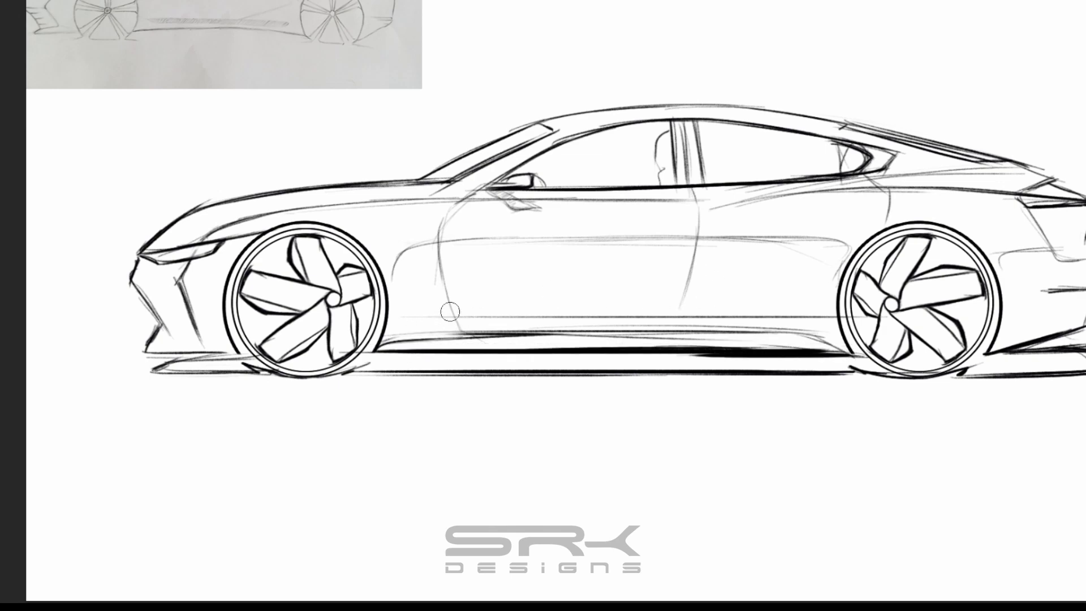
left_click_drag(462, 336, 551, 334)
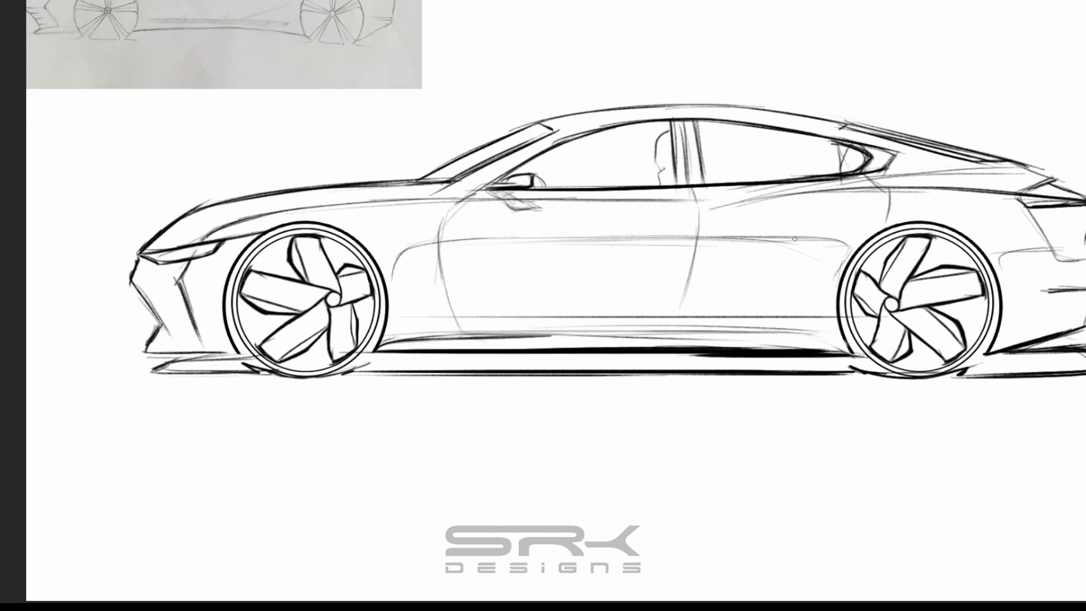
left_click_drag(795, 281, 651, 291)
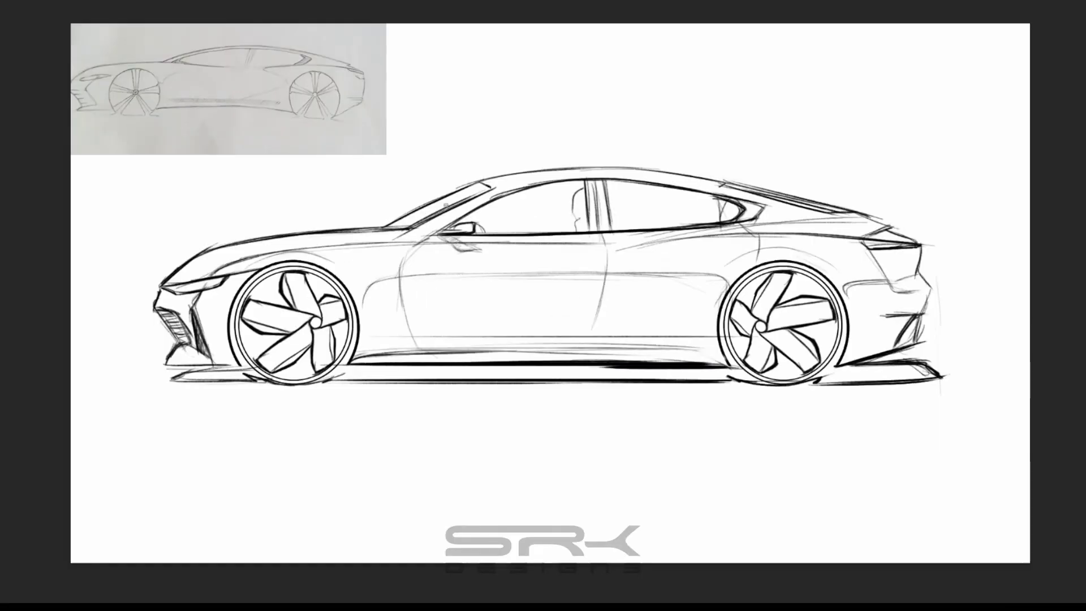
Ink the top edge of the windows and the roof line darker.
left_click_drag(436, 225, 694, 178)
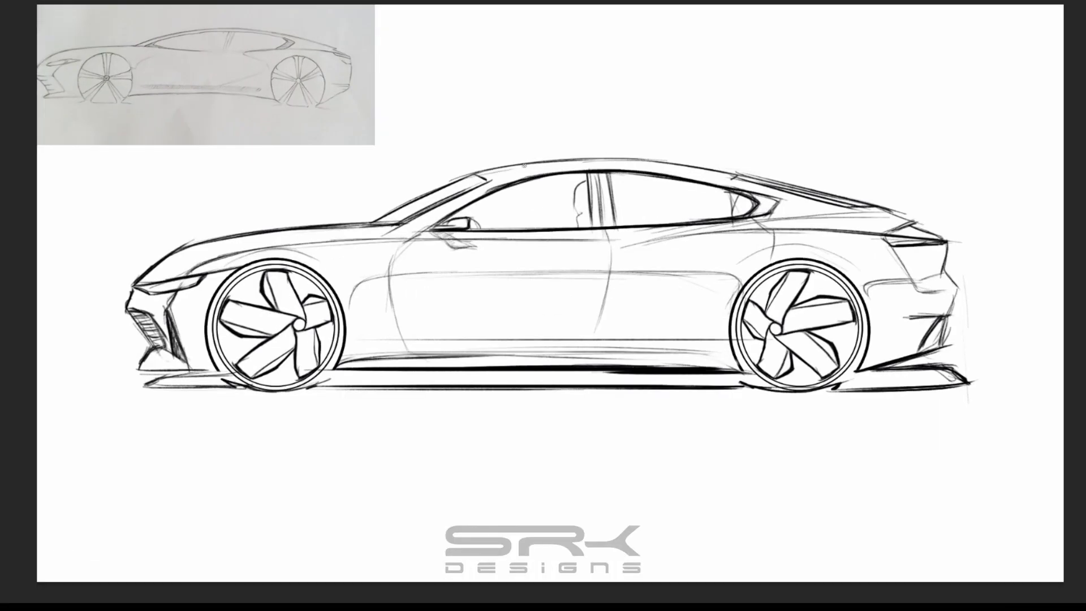
left_click_drag(580, 160, 762, 175)
left_click_drag(590, 160, 814, 191)
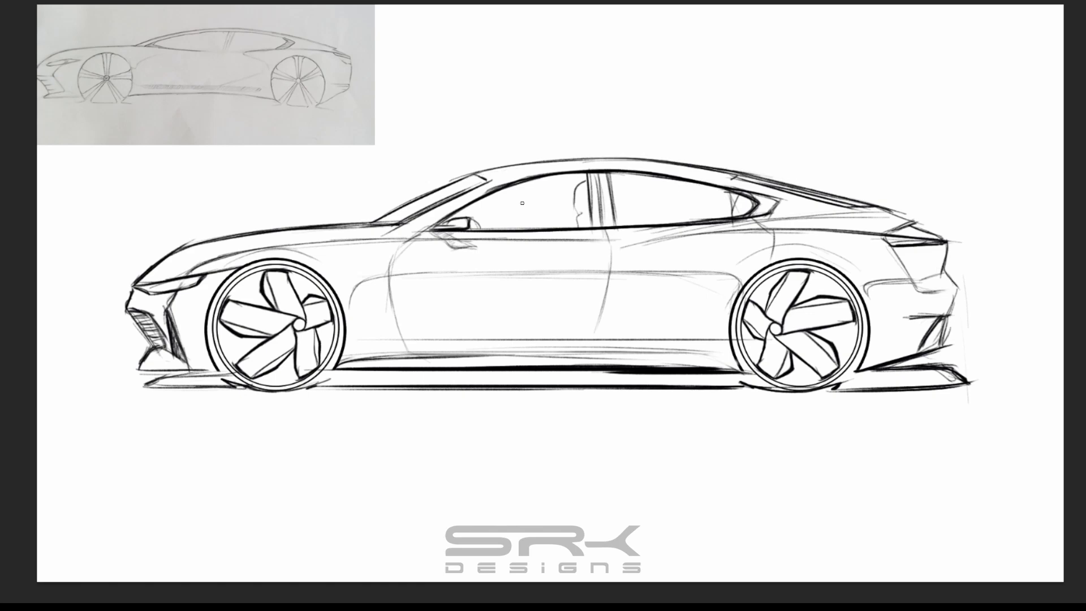
left_click_drag(574, 164, 752, 186)
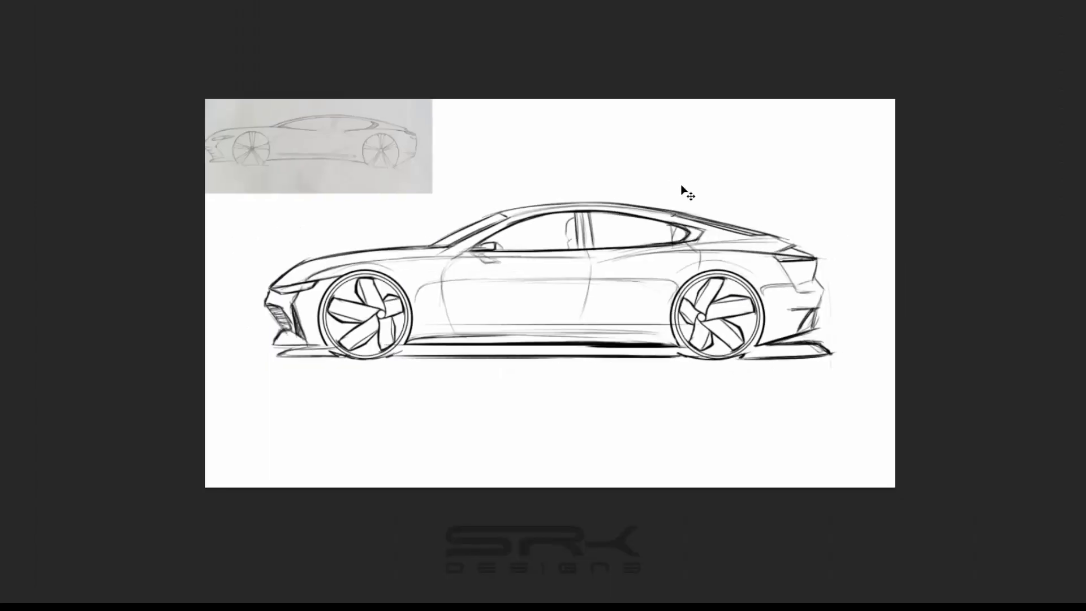
Hatch the front grille and shade the headlight, the sill and under the rear bumper grey.
key("ctrl+minus")
key("ctrl+0")
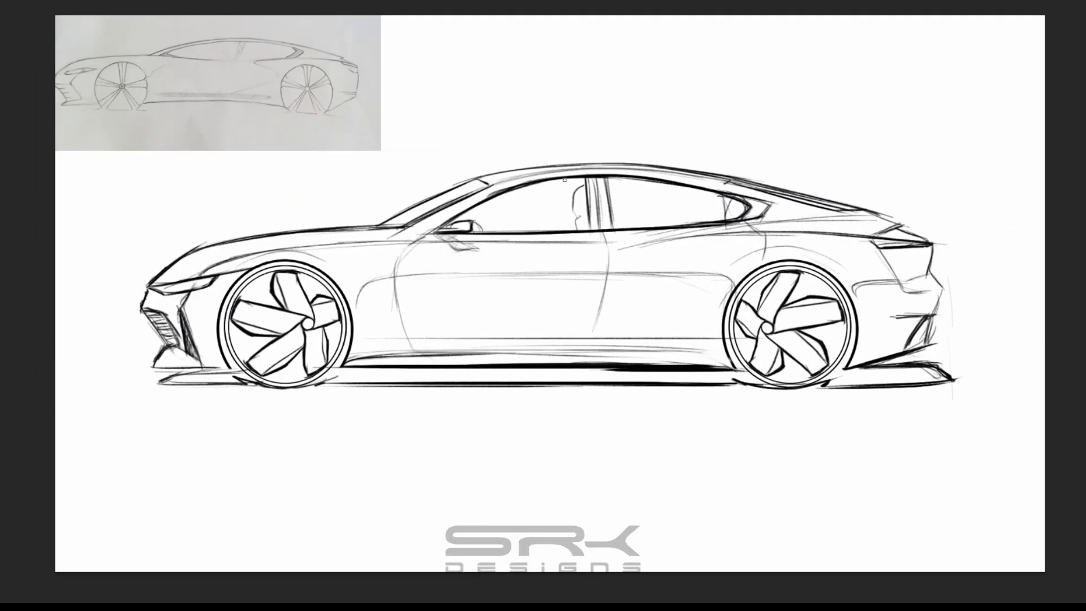
left_click_drag(156, 322, 180, 337)
left_click_drag(151, 285, 221, 281)
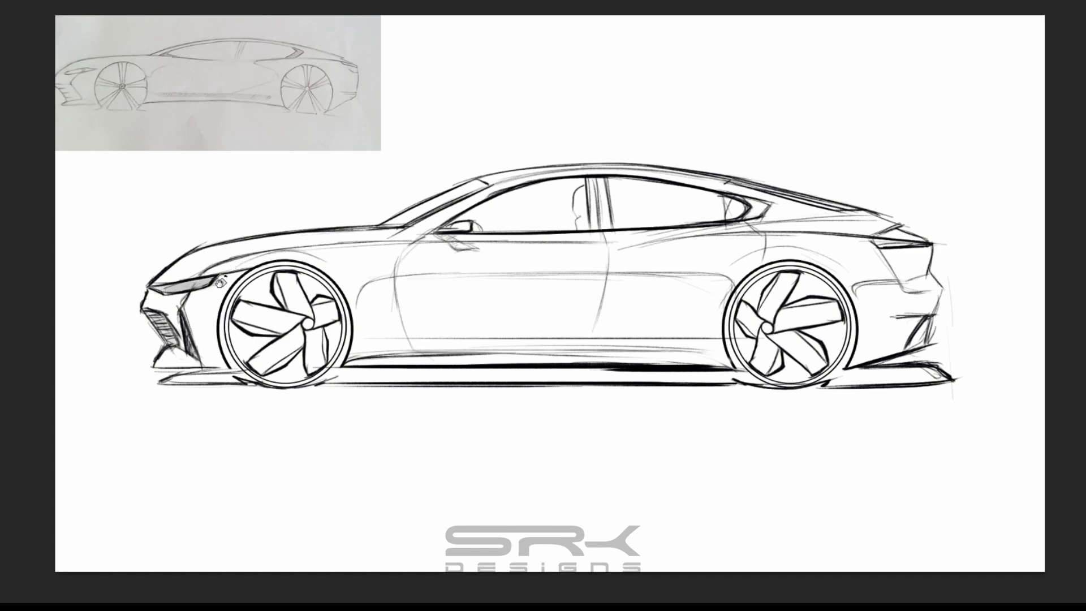
mouse_move(211, 378)
left_mouse_down()
mouse_move(170, 377)
mouse_move(562, 373)
mouse_move(419, 375)
left_mouse_up()
mouse_move(529, 362)
left_mouse_down()
mouse_move(854, 373)
mouse_move(827, 378)
left_mouse_up()
left_click_drag(937, 377, 924, 372)
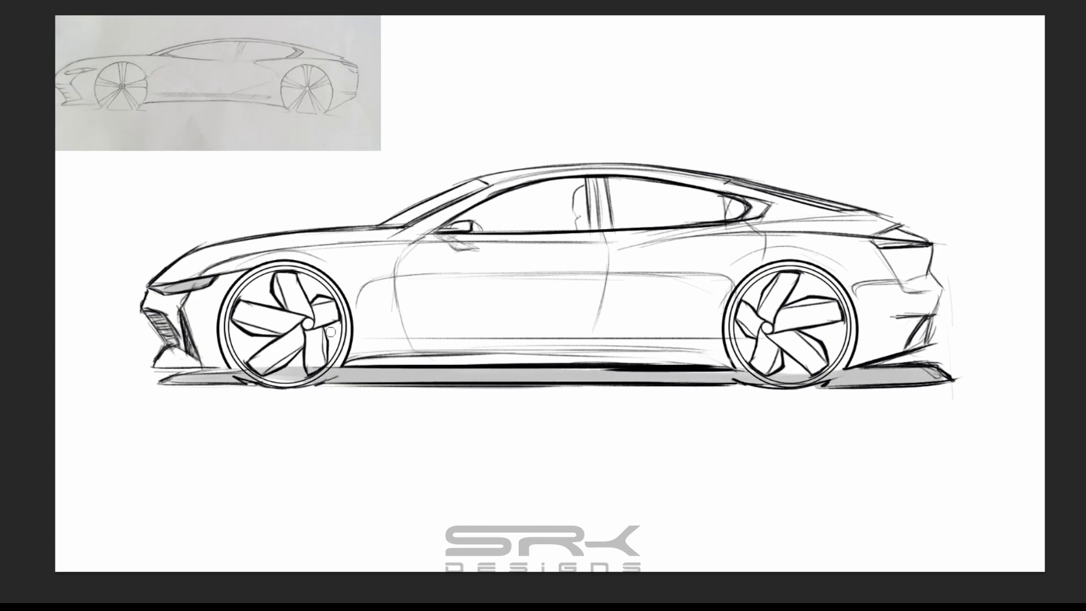
Fill elliptical selections of the front and rear wheels with grey, resizing the rear selection to fit.
left_click_drag(217, 259, 294, 392)
key("alt+BackSpace")
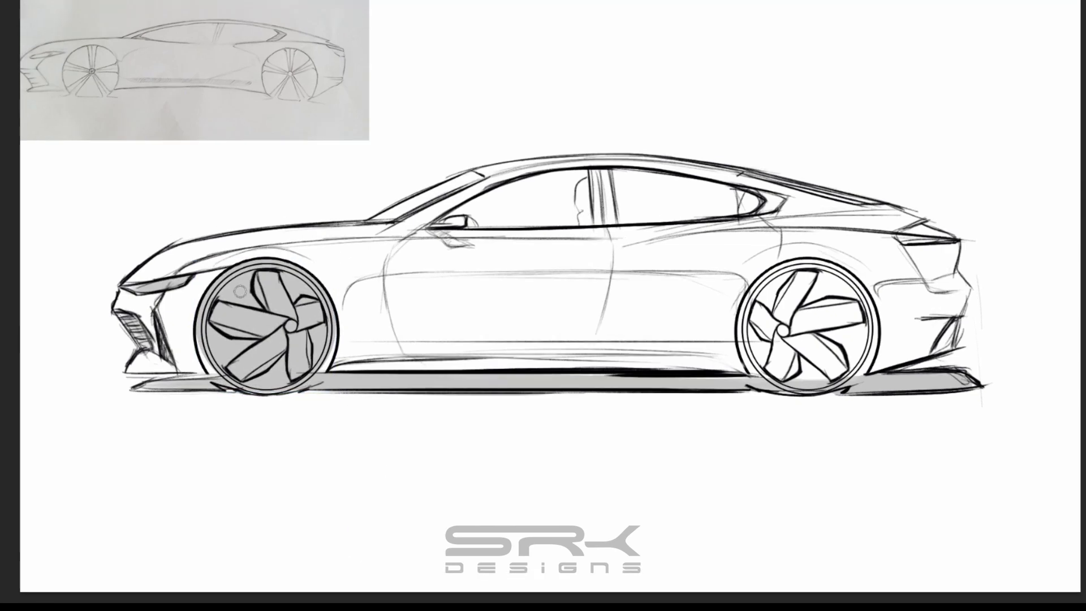
key("ctrl+d")
left_click_drag(338, 367, 7, 365)
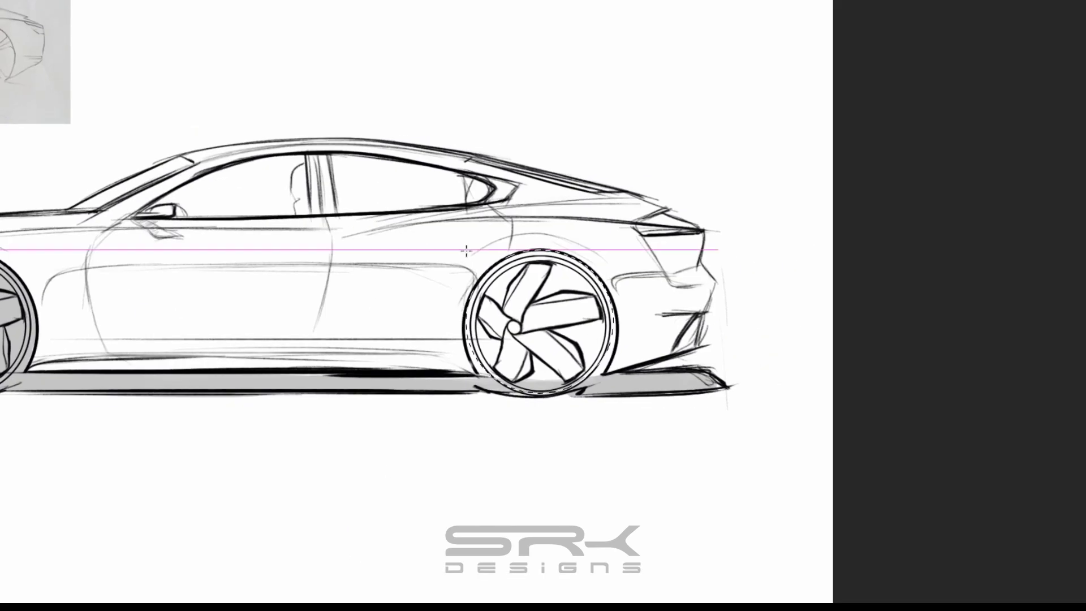
left_click_drag(467, 249, 613, 393)
key("ctrl+t")
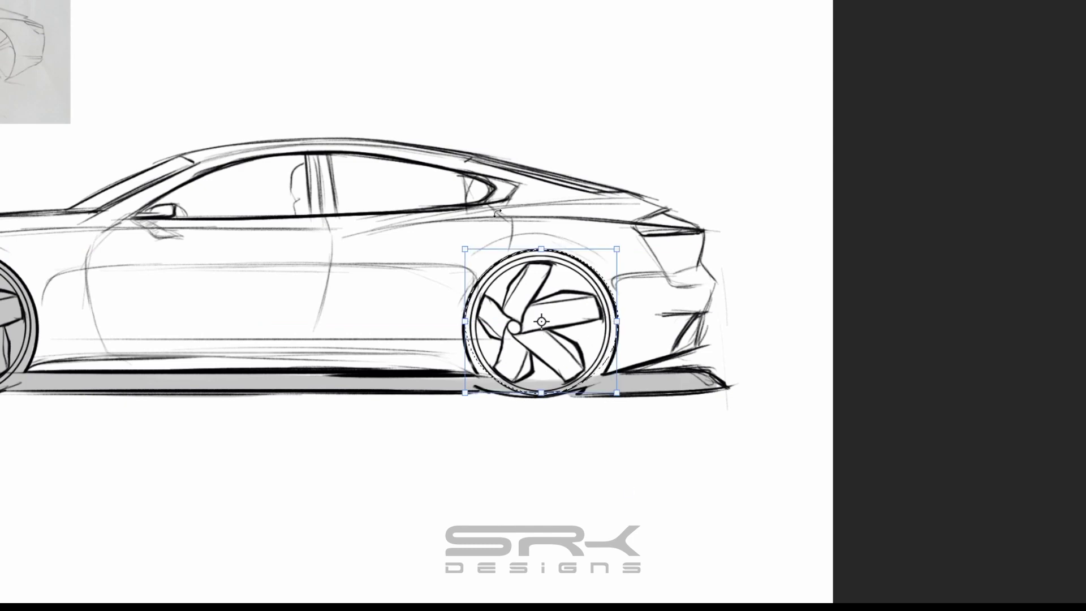
key("Return")
key("alt+BackSpace")
key("ctrl+d")
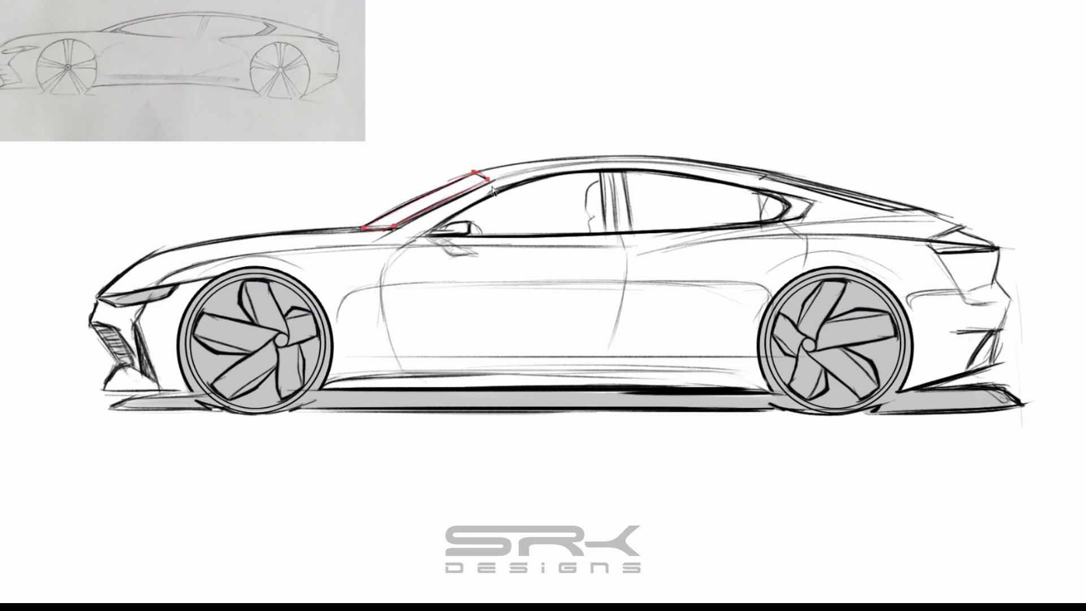
Outline the windshield and side window with the Pen tool, curving the lower edge onto the beltline.
mouse_move(487, 170)
left_mouse_down()
mouse_move(517, 142)
mouse_move(642, 287)
mouse_move(487, 180)
left_mouse_up()
left_click(547, 172)
left_click(813, 203)
left_click(435, 236)
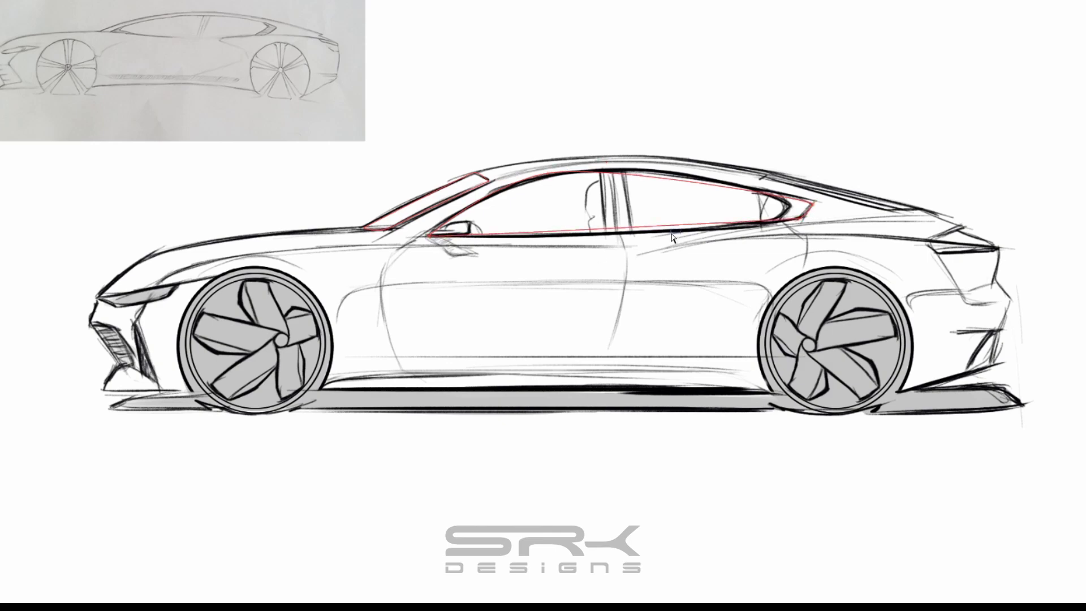
left_click_drag(673, 227, 675, 231)
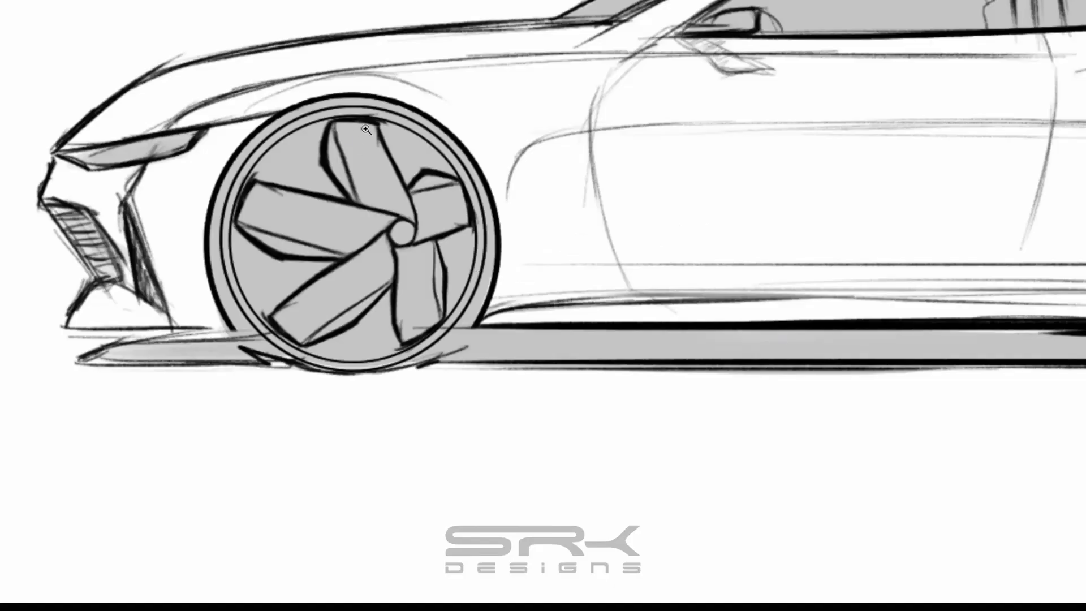
Lasso the front wheel's right-hand spoke and fill it white.
left_click(376, 122)
left_click(411, 193)
left_click(437, 205)
left_click(442, 239)
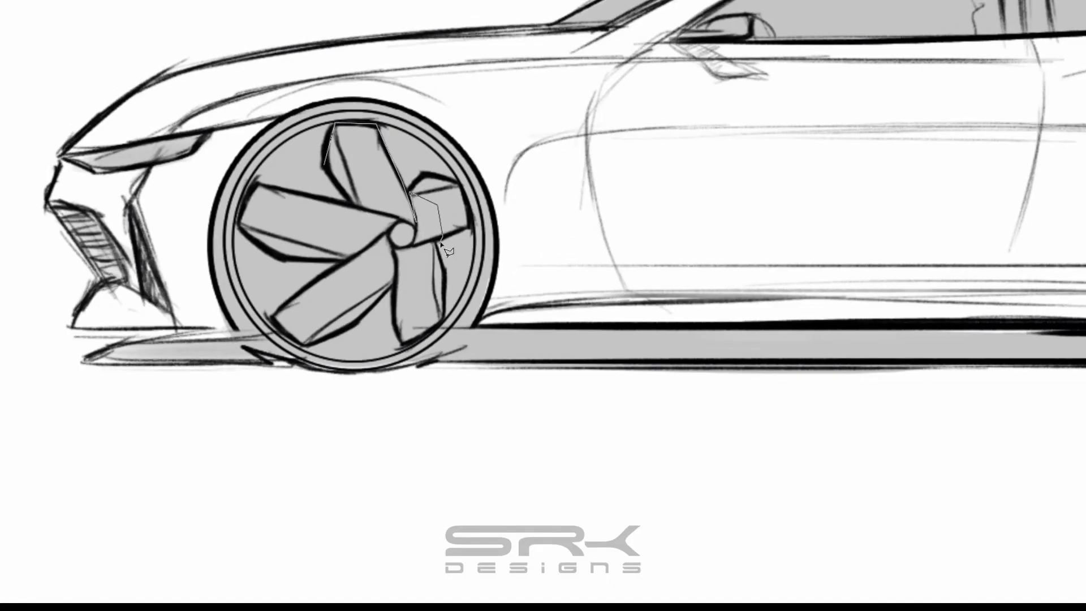
left_click(444, 269)
left_click(442, 315)
left_click(399, 346)
double_click(338, 191)
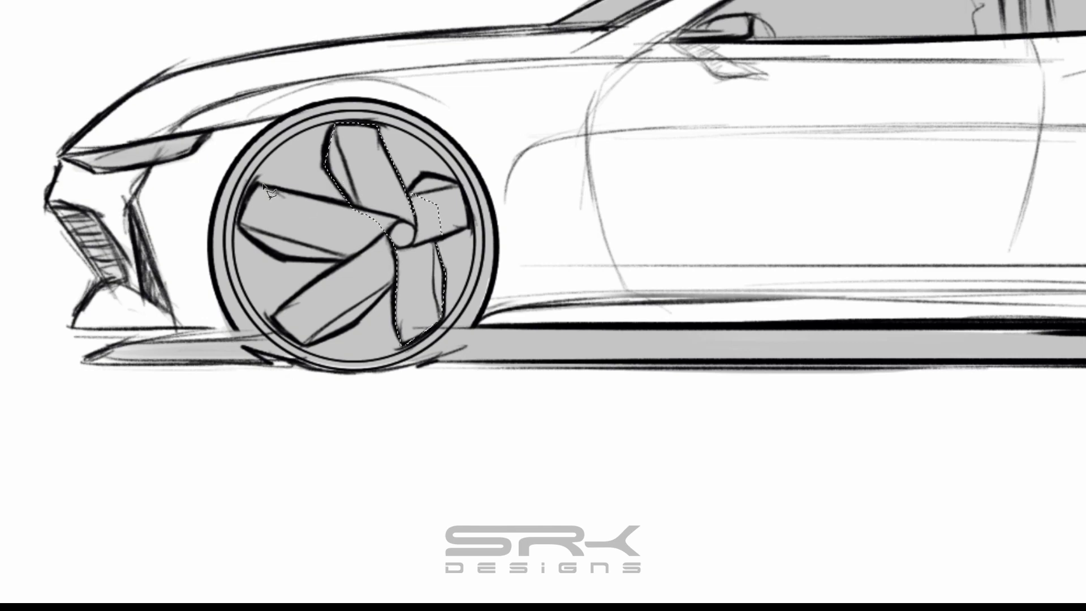
key("Delete")
Lasso the lower-left and upper-right spokes and fill them white.
left_click(253, 179)
left_click(277, 258)
left_click(277, 307)
left_click(356, 321)
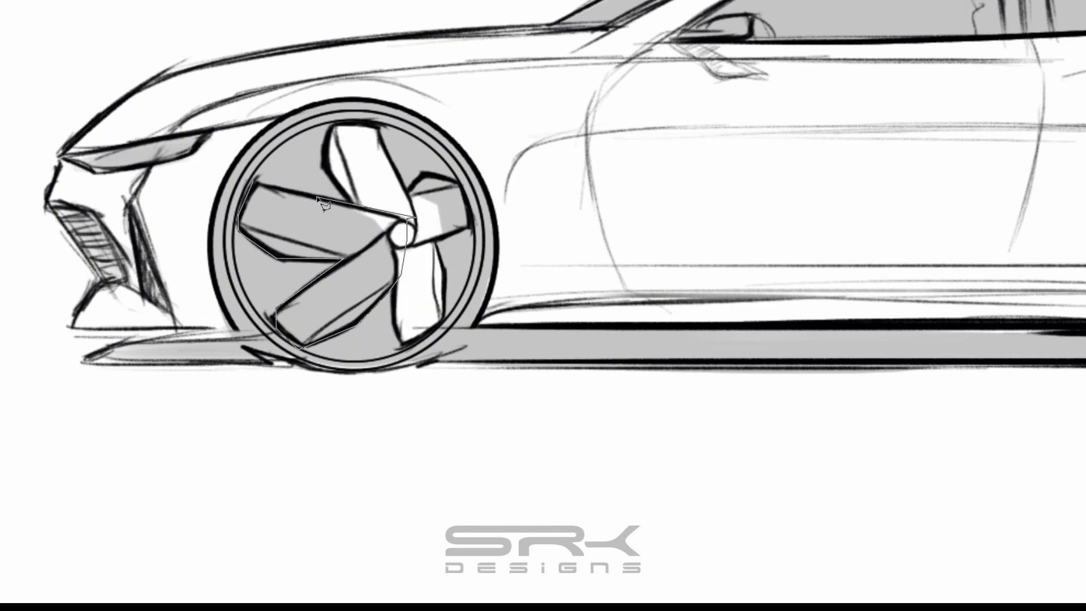
double_click(254, 180)
key("Delete")
left_click(403, 221)
left_click(424, 175)
left_click(460, 187)
left_click(471, 227)
double_click(416, 244)
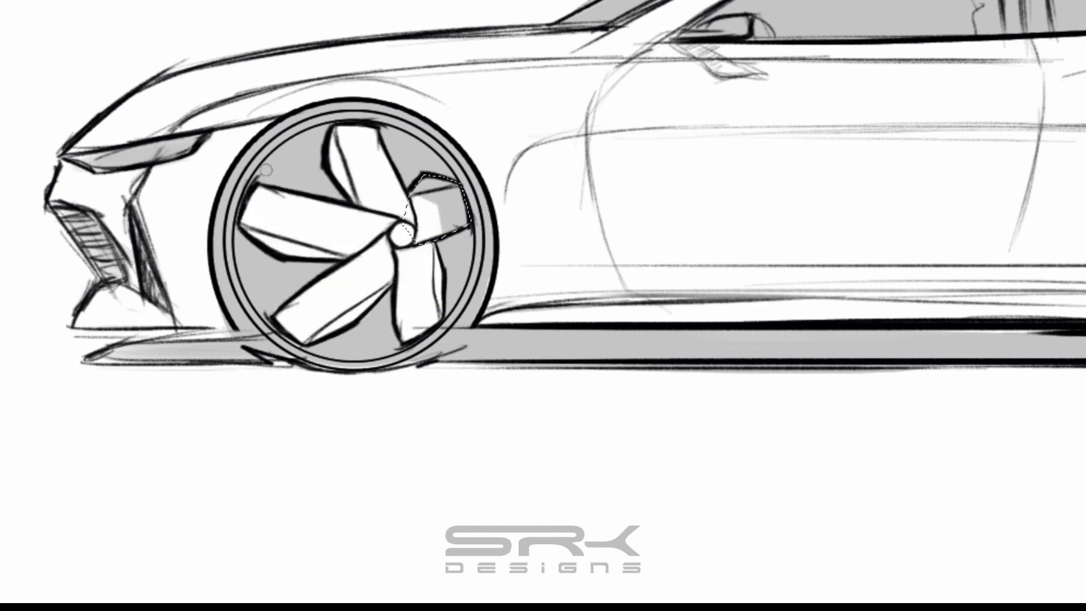
key("Delete")
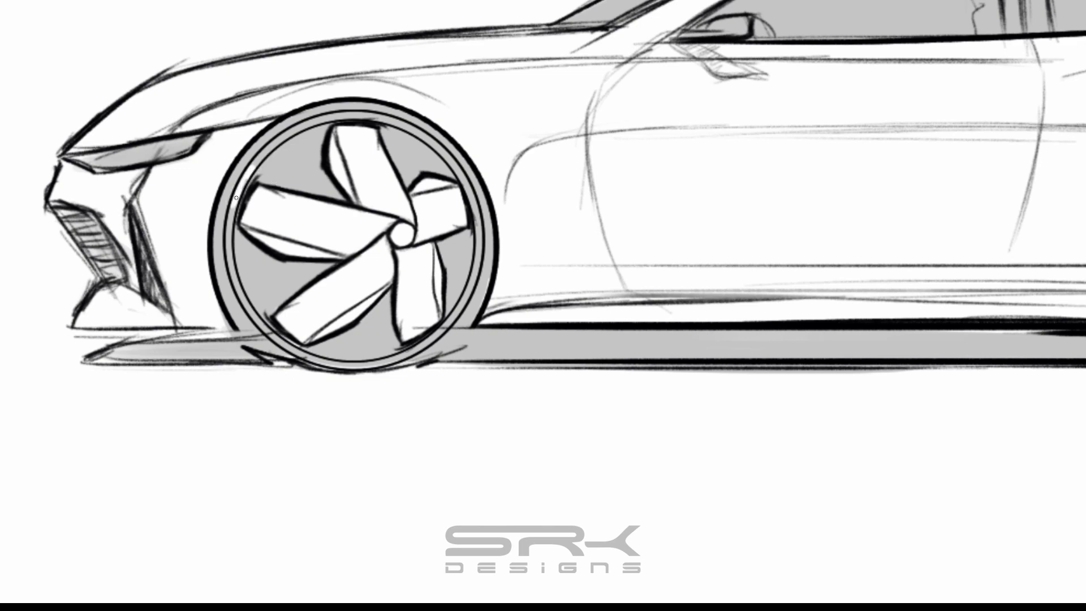
Brush thin white highlights along the front wheel's top, lower-right and left inner rim.
mouse_move(307, 125)
left_mouse_down()
mouse_move(353, 116)
mouse_move(429, 156)
left_mouse_up()
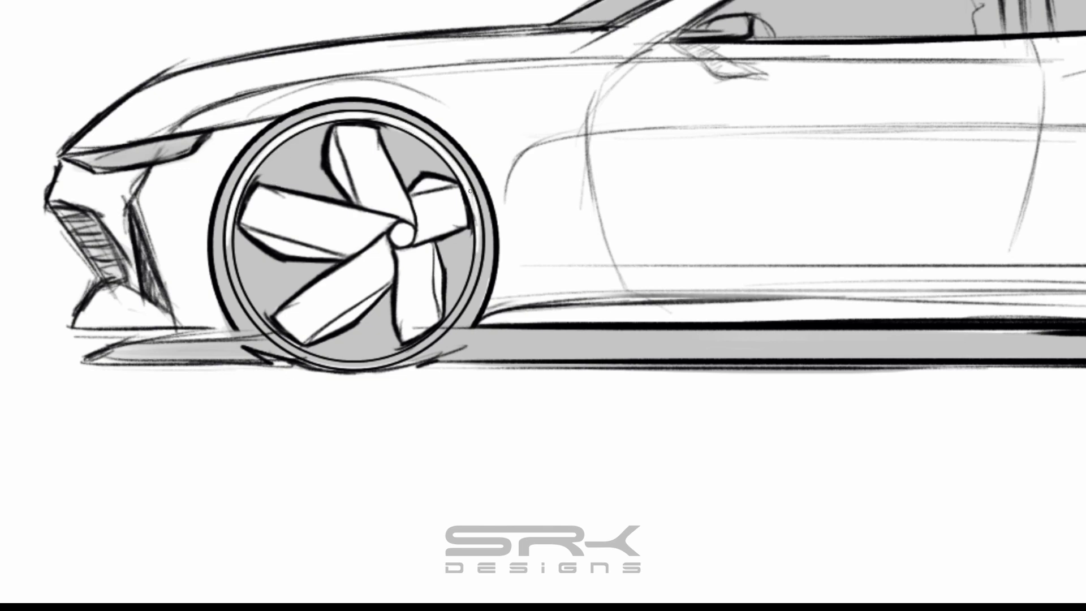
left_click_drag(445, 321, 475, 273)
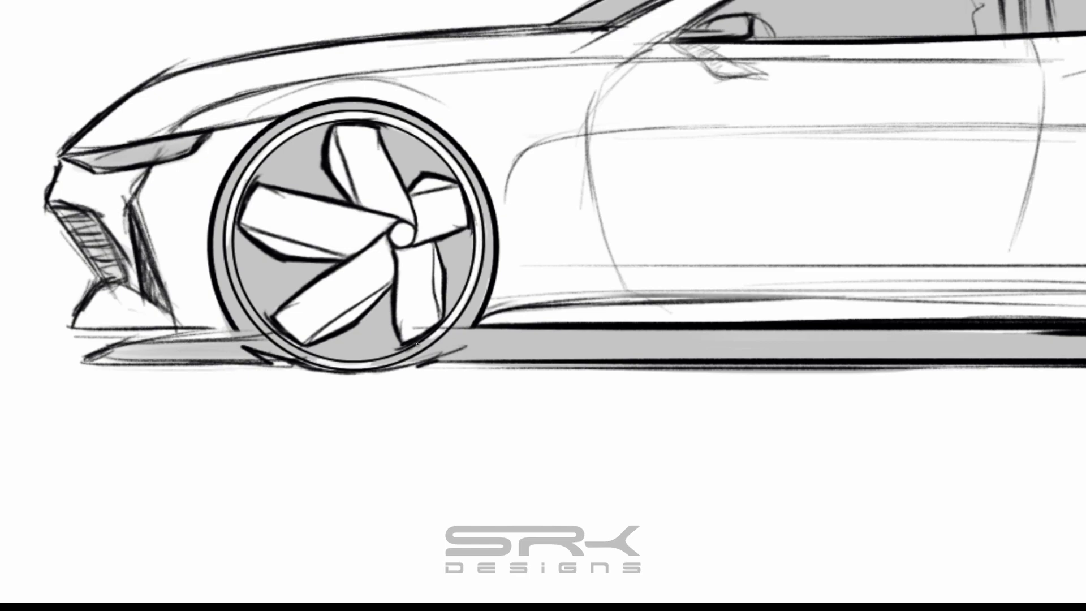
left_click_drag(417, 344, 373, 365)
left_click_drag(275, 192, 303, 247)
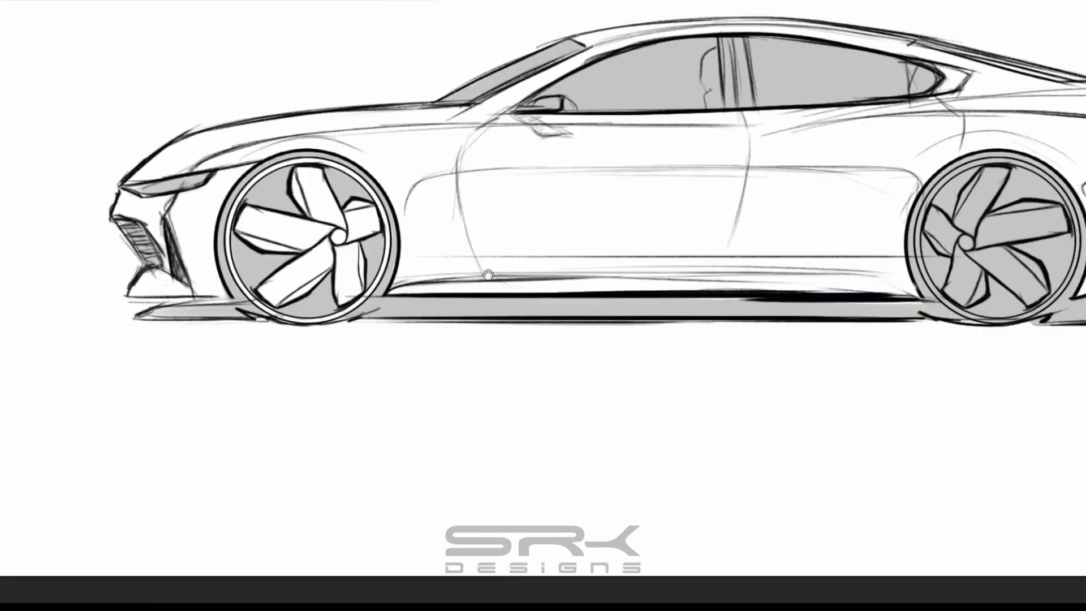
Paint white highlights on the rear wheel's left, upper and right inner rim and spoke edges.
left_click_drag(488, 274, 23, 287)
scroll(432, 174, "up", 2)
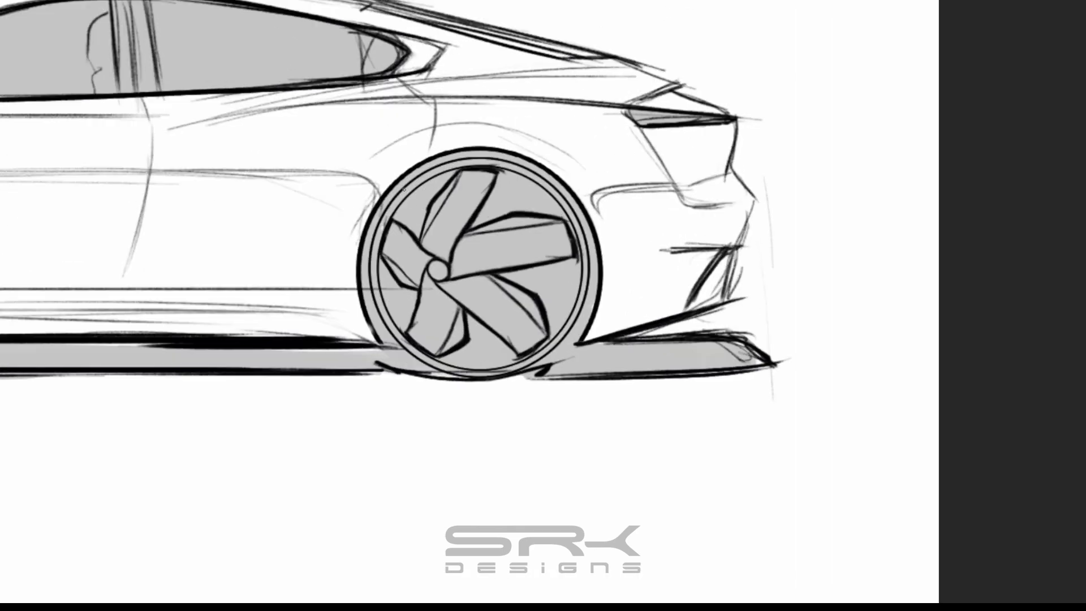
mouse_move(375, 280)
left_mouse_down()
mouse_move(396, 332)
mouse_move(632, 273)
mouse_move(635, 232)
left_mouse_up()
left_click(438, 350)
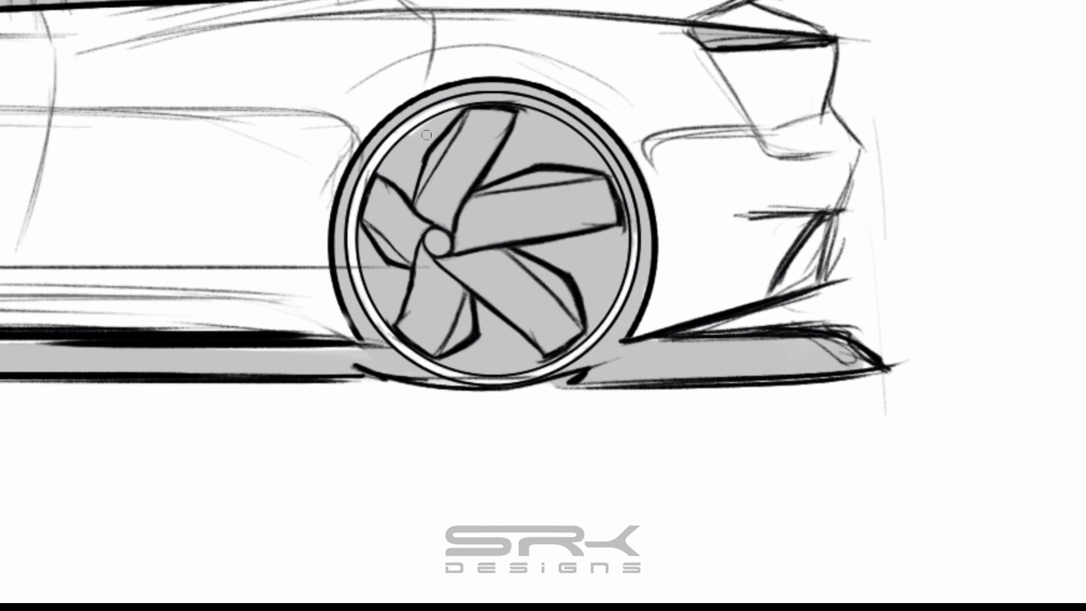
mouse_move(426, 135)
left_mouse_down()
mouse_move(498, 101)
mouse_move(579, 118)
left_mouse_up()
left_click_drag(611, 154, 611, 231)
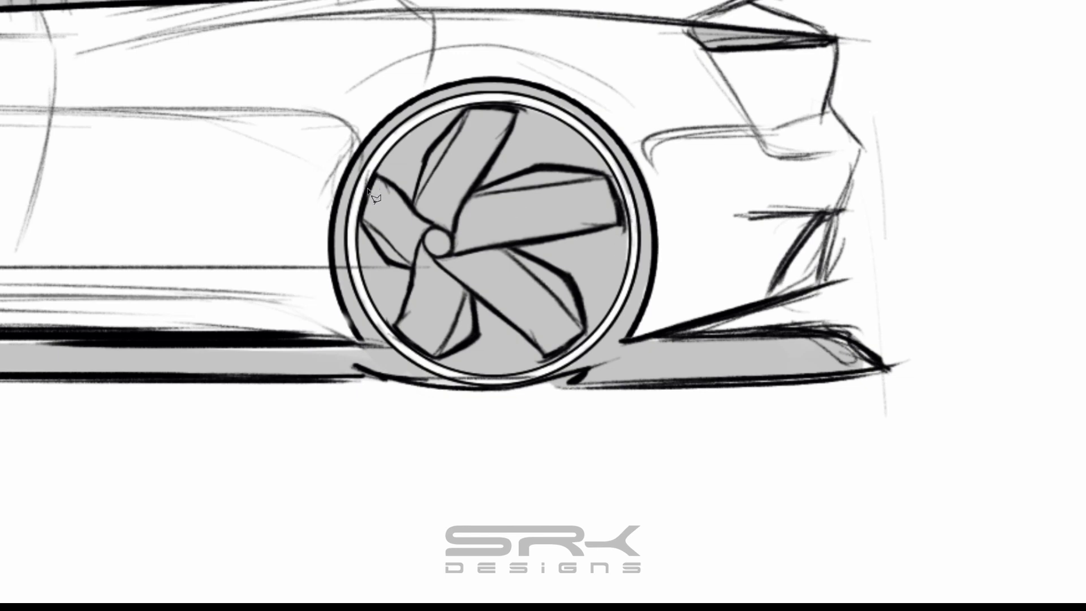
mouse_move(370, 192)
left_mouse_down()
mouse_move(412, 204)
mouse_move(469, 107)
mouse_move(475, 187)
mouse_move(625, 226)
mouse_move(566, 271)
mouse_move(555, 357)
mouse_move(480, 346)
mouse_move(425, 274)
left_mouse_up()
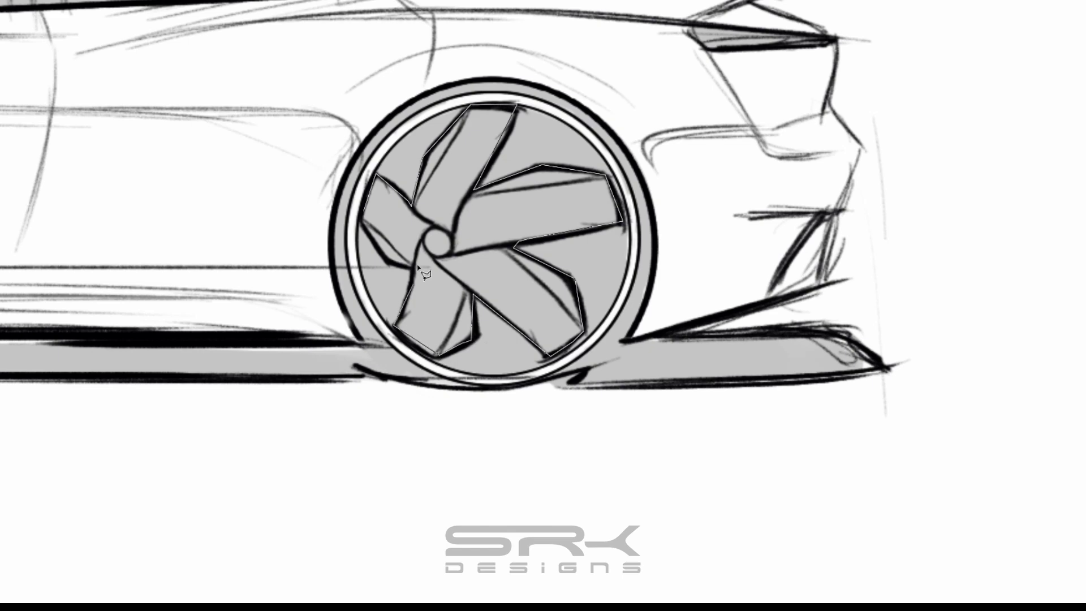
key("ctrl+minus")
key("ctrl+minus")
key("ctrl+minus")
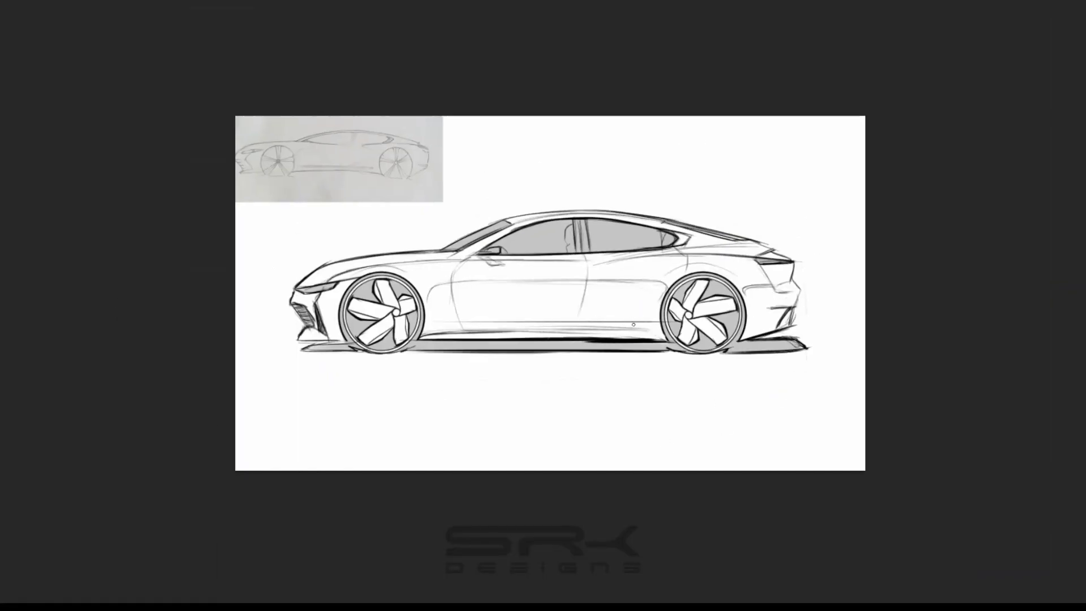
Redraw the sill line into the rear wheel, darken the ground shadow and define the bumper lip.
key("ctrl+plus")
left_click_drag(271, 334, 679, 330)
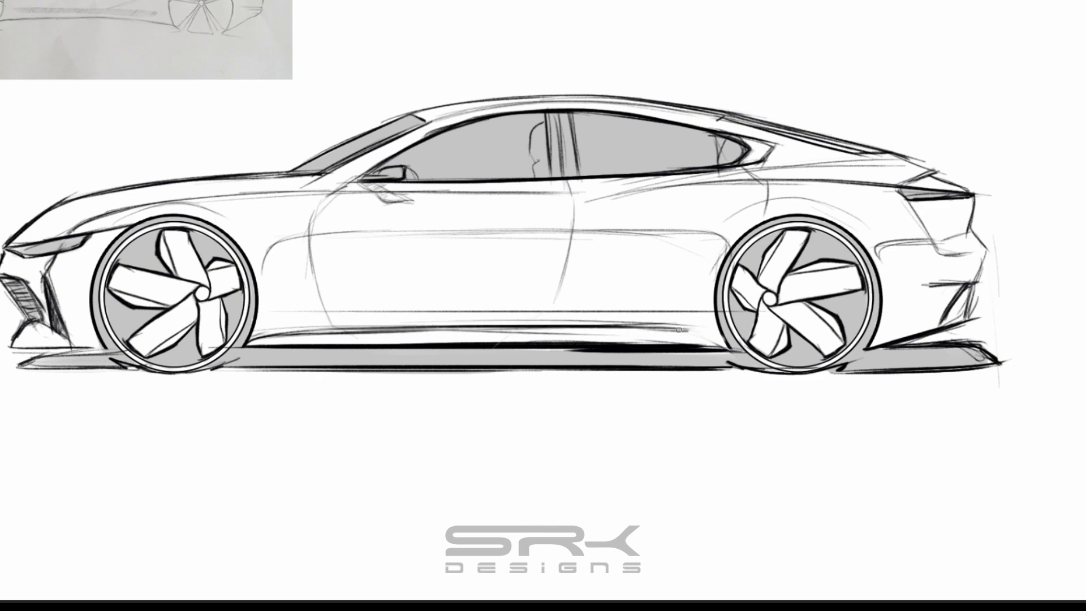
left_click_drag(572, 325, 730, 343)
left_click_drag(634, 327, 729, 346)
left_click_drag(523, 352, 724, 353)
left_click_drag(583, 340, 746, 366)
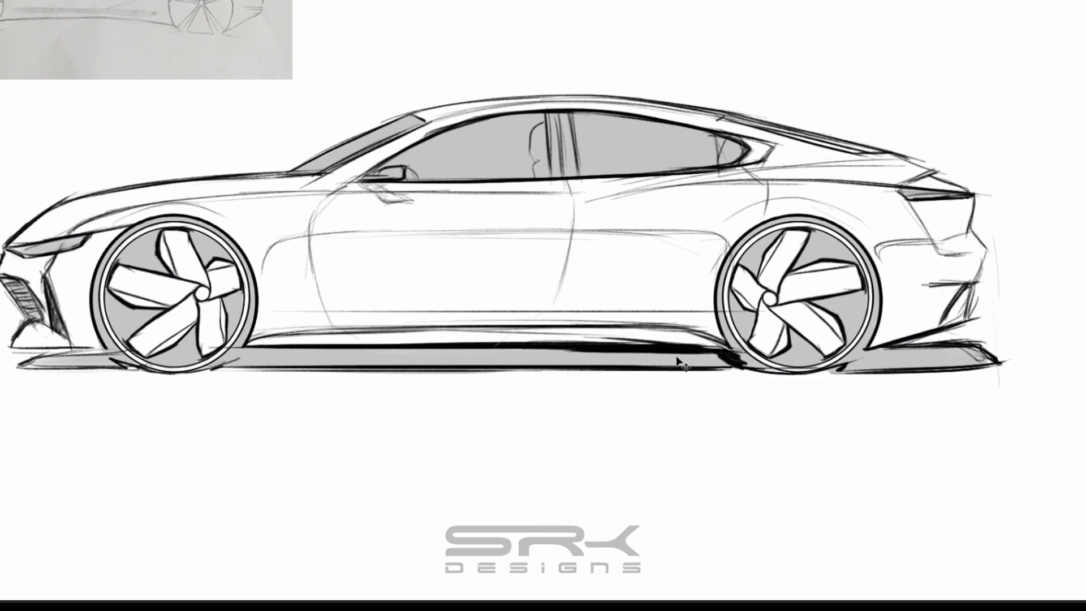
mouse_move(223, 371)
left_mouse_down()
mouse_move(269, 348)
mouse_move(727, 346)
left_mouse_up()
left_click_drag(871, 348, 958, 327)
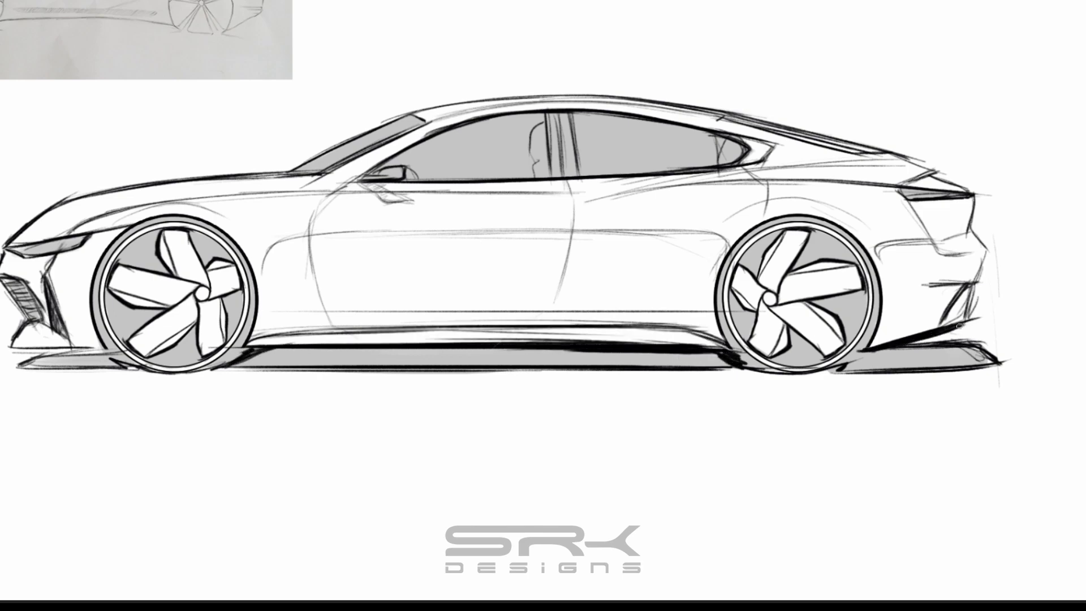
left_click_drag(14, 345, 113, 349)
left_click_drag(14, 346, 62, 351)
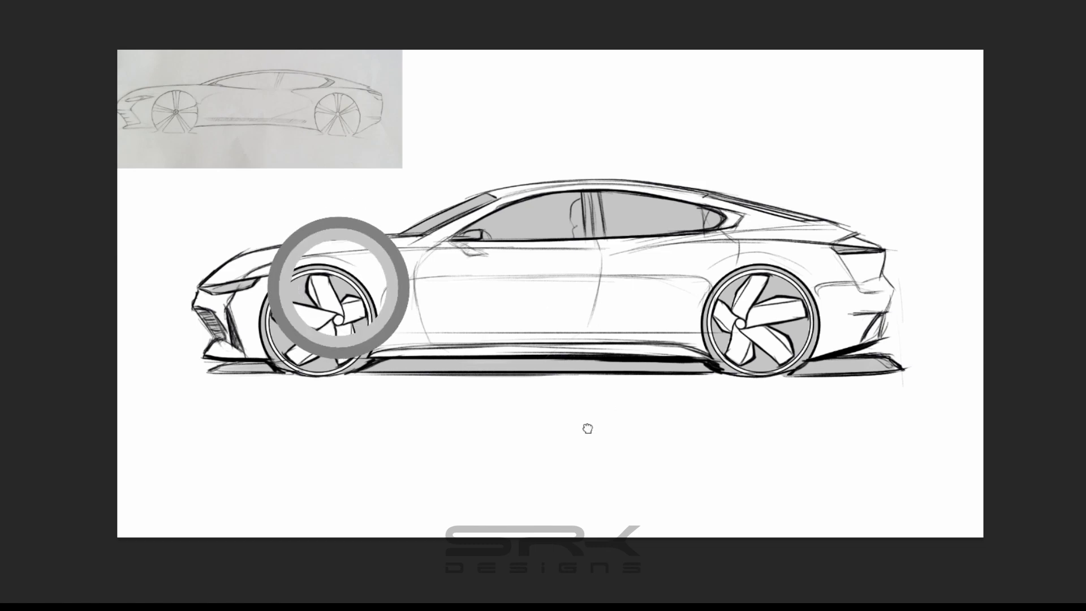
Shade the lower body side, rear bumper and front fender in soft grey, tidying the upper spoke.
mouse_move(379, 306)
left_mouse_down()
mouse_move(674, 299)
mouse_move(701, 317)
left_mouse_up()
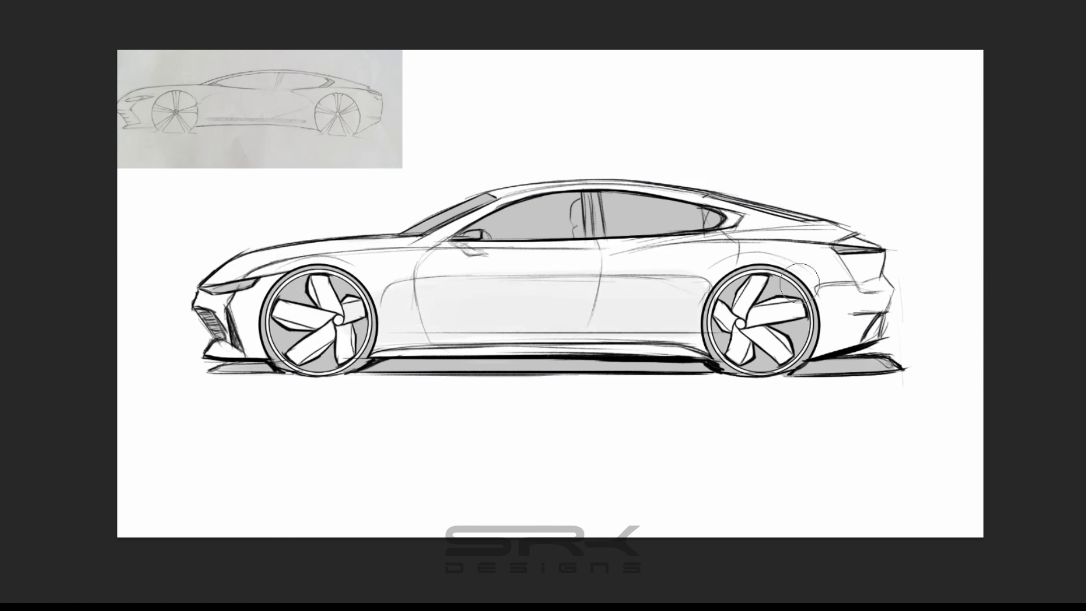
mouse_move(821, 285)
left_mouse_down()
mouse_move(863, 322)
mouse_move(885, 325)
mouse_move(883, 249)
mouse_move(832, 268)
left_mouse_up()
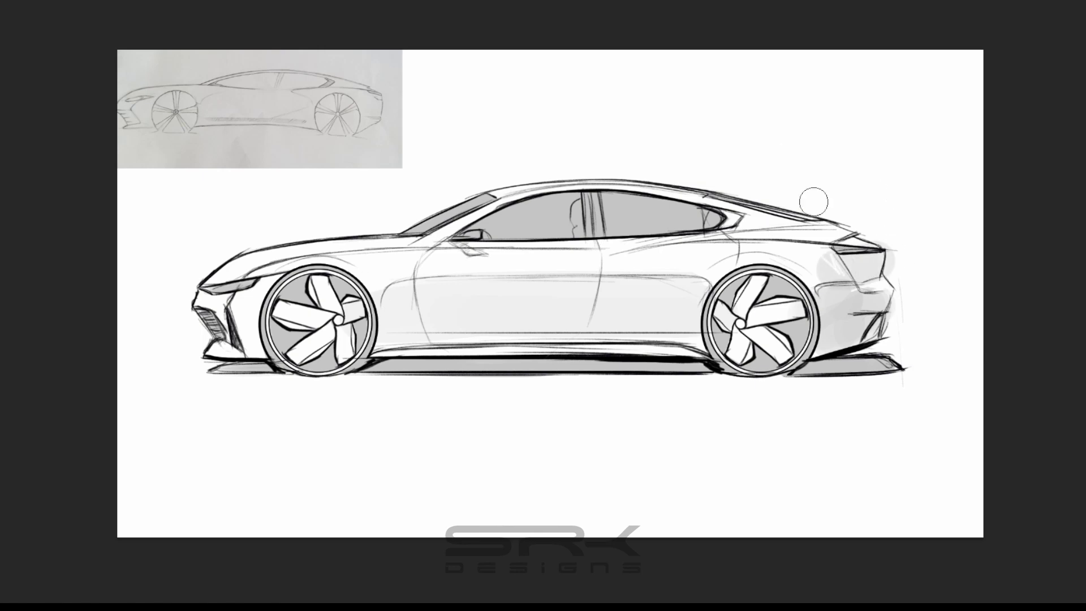
mouse_move(258, 286)
left_mouse_down()
mouse_move(243, 345)
mouse_move(275, 354)
left_mouse_up()
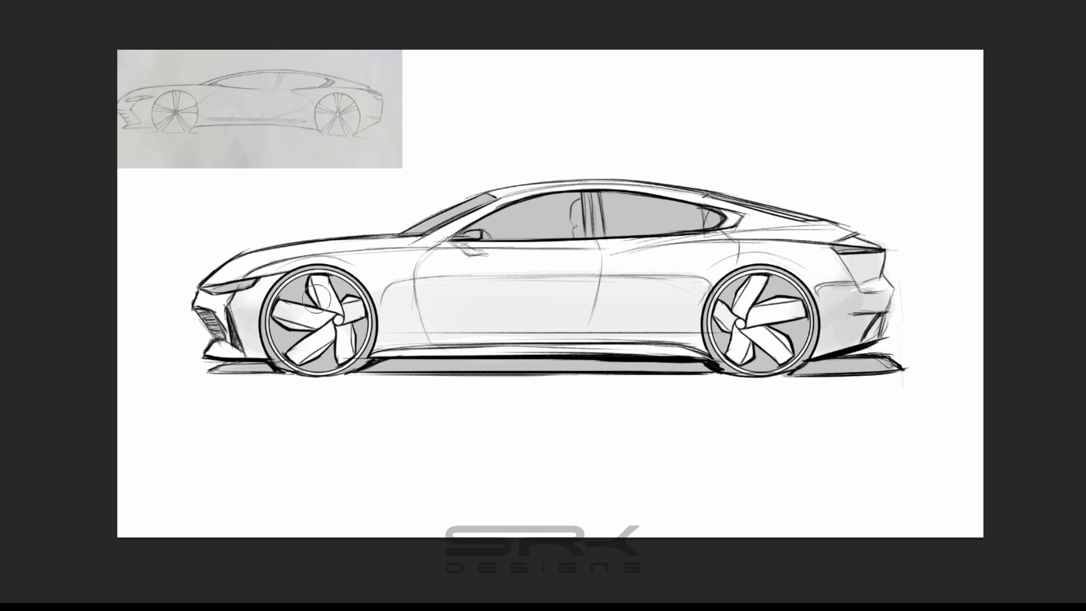
left_click_drag(316, 298, 317, 280)
left_click_drag(223, 300, 238, 334)
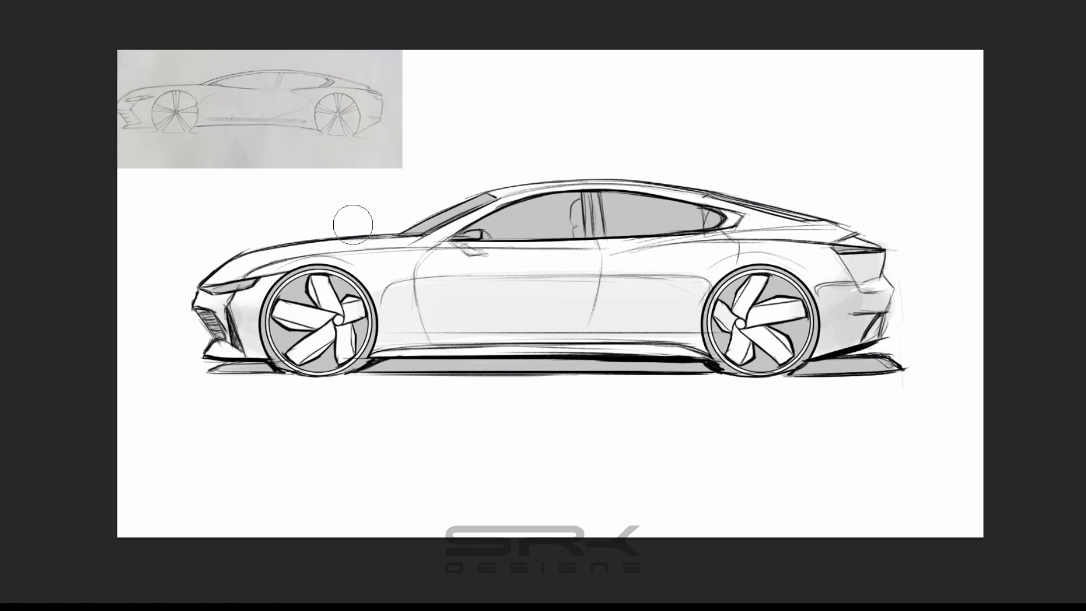